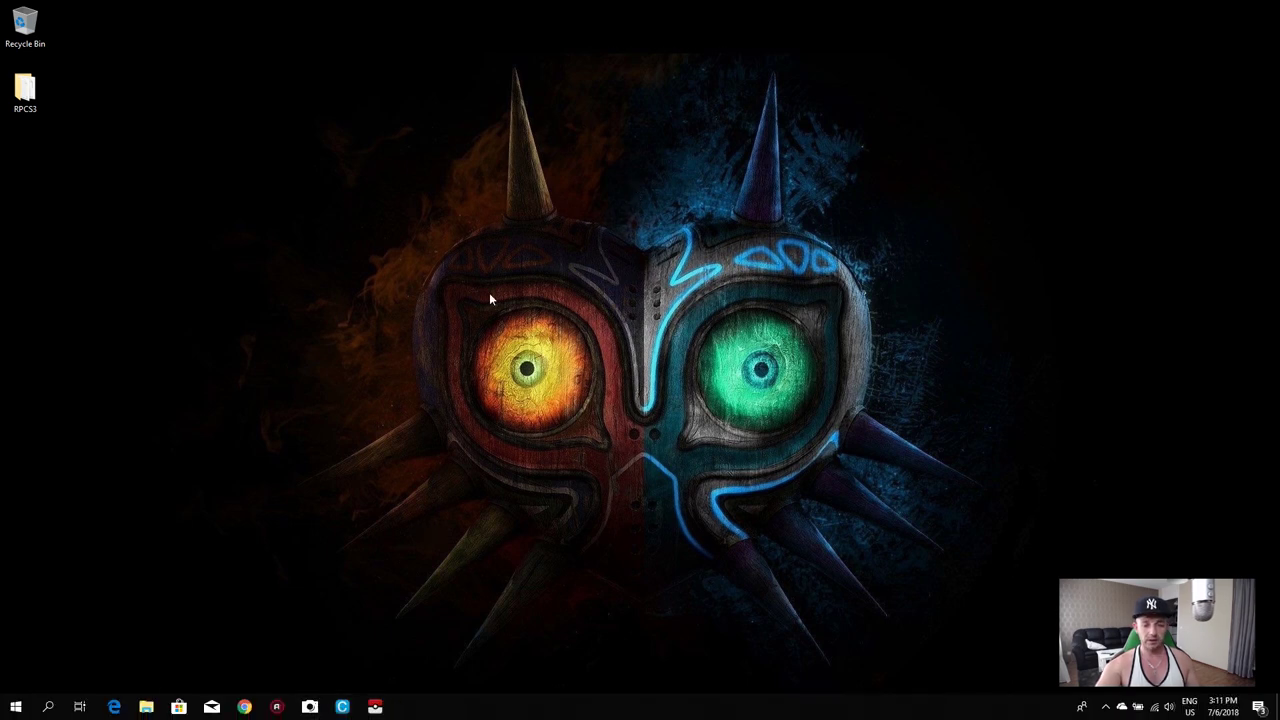
# Open Chrome from the taskbar and search Google for 'ds4windows', fixing a typo
pyautogui.moveTo(408, 703)
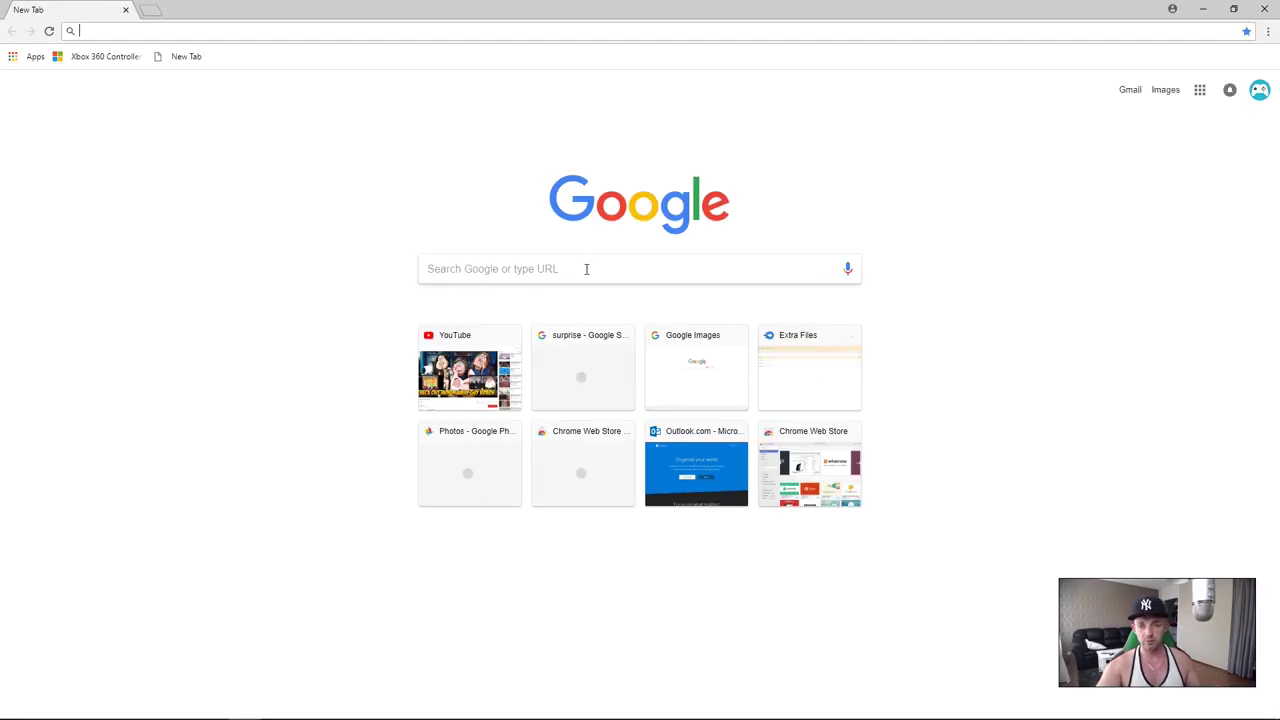
pyautogui.click(574, 265)
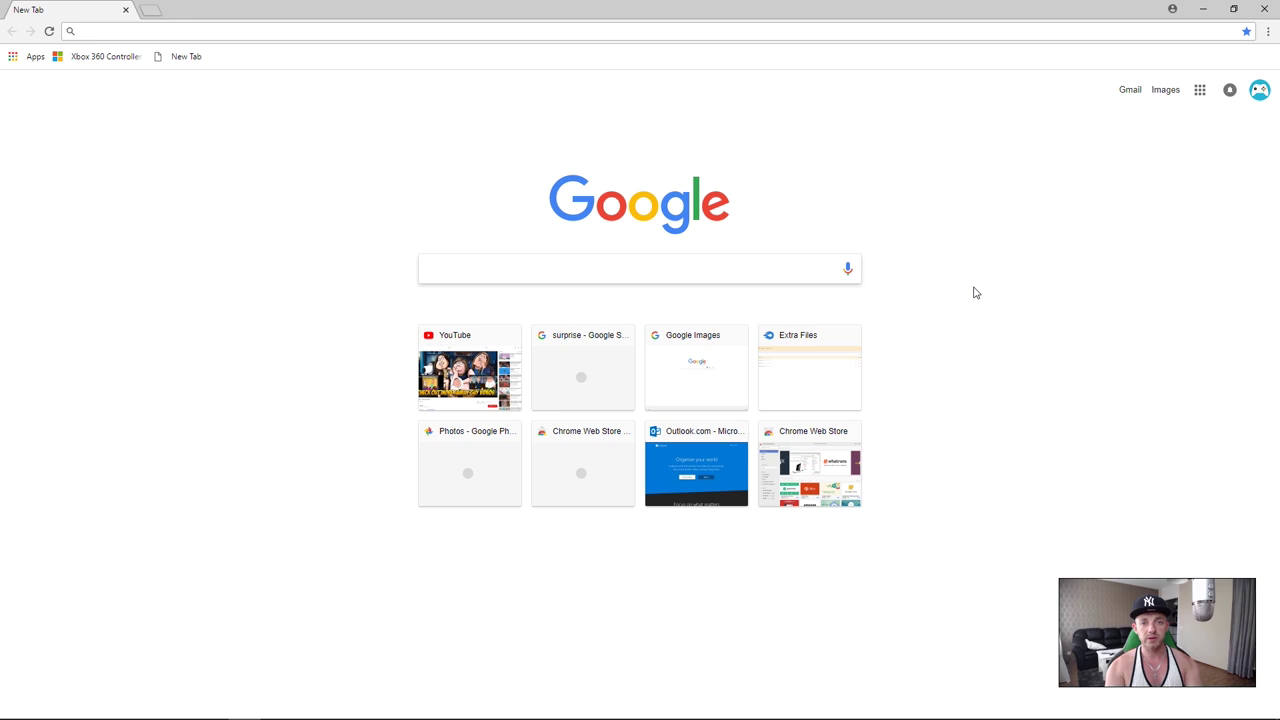
pyautogui.write('dsa')
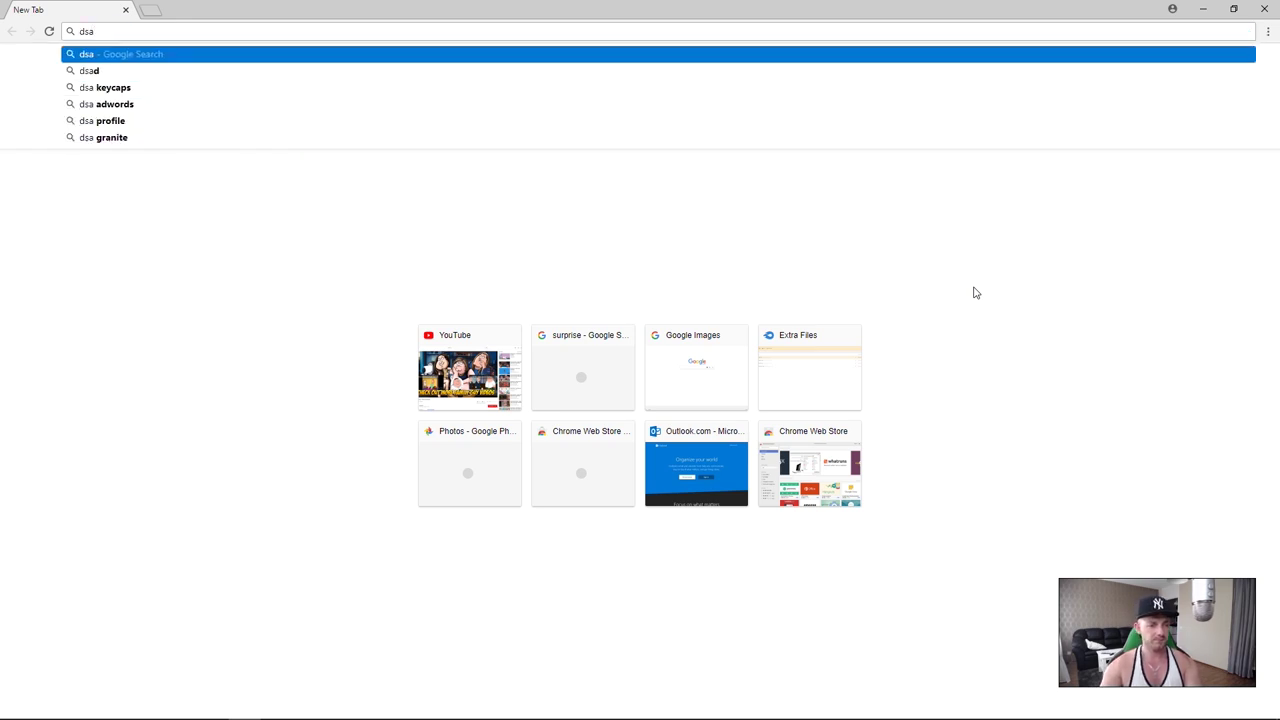
pyautogui.press('BackSpace')
pyautogui.write('4')
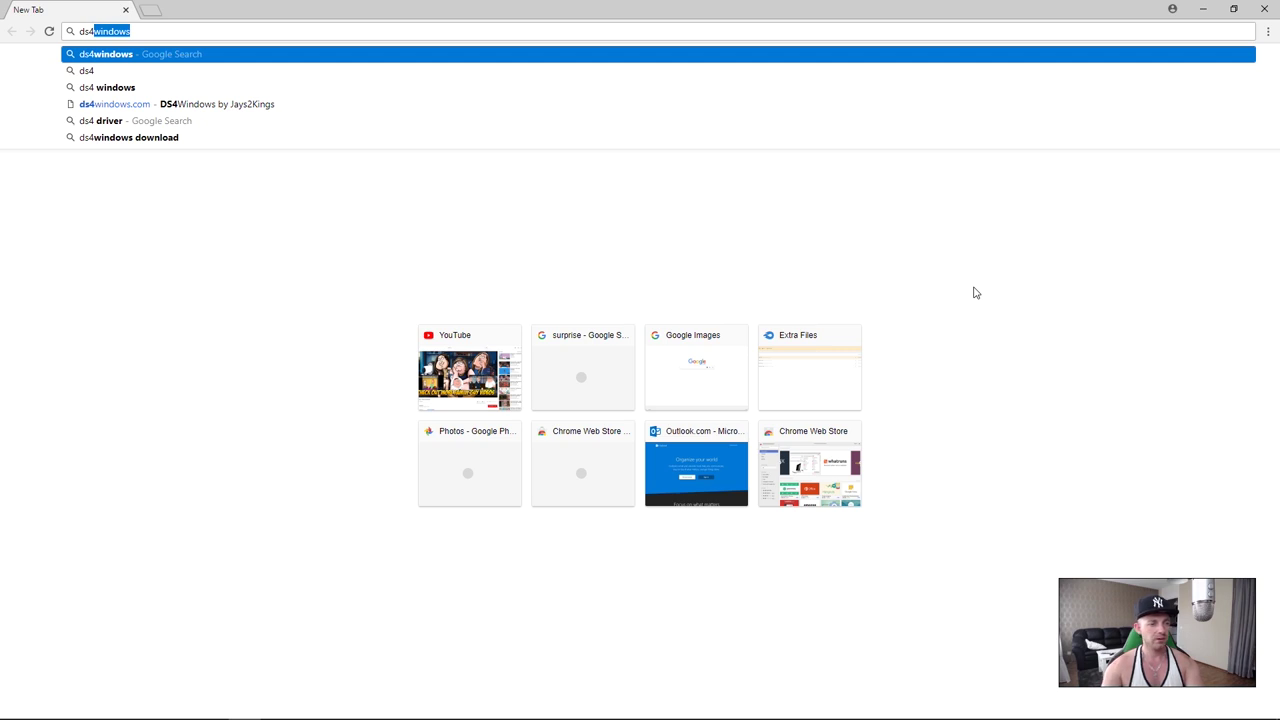
pyautogui.click(114, 56)
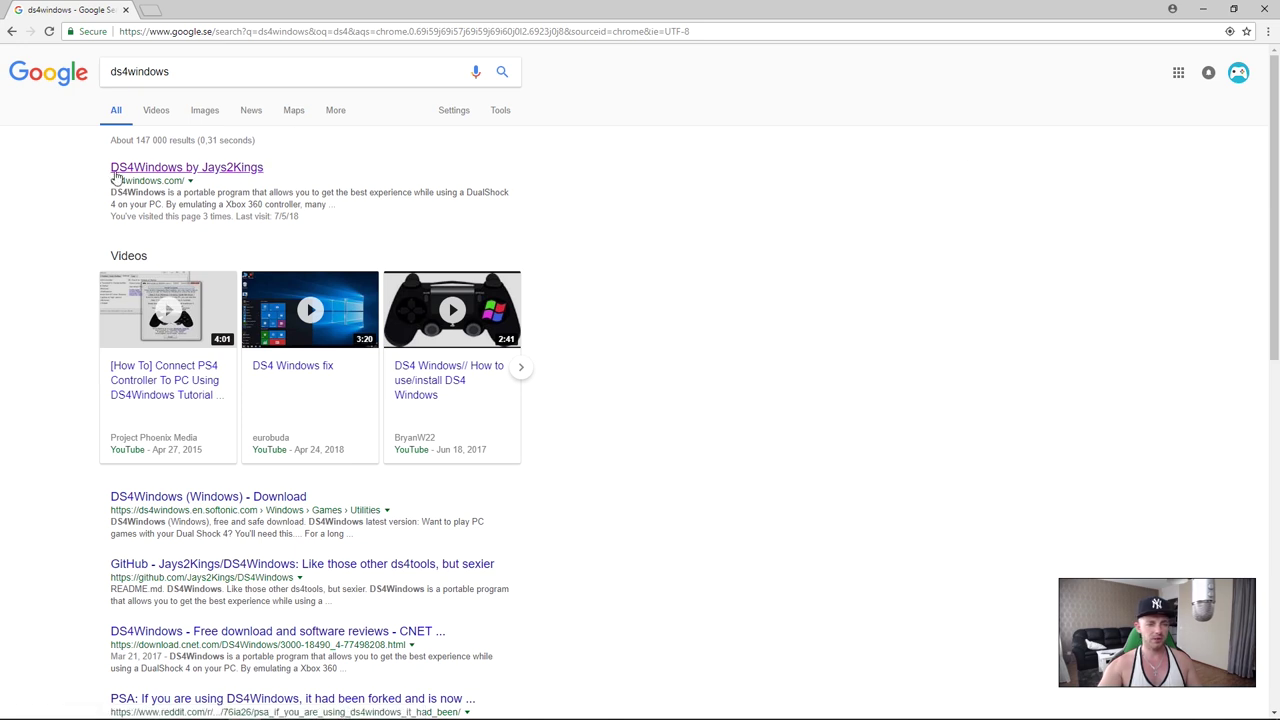
# Download DS4Windows.zip (Version 1.4.52) from the Jays2Kings site's GitHub releases page
pyautogui.click(221, 168)
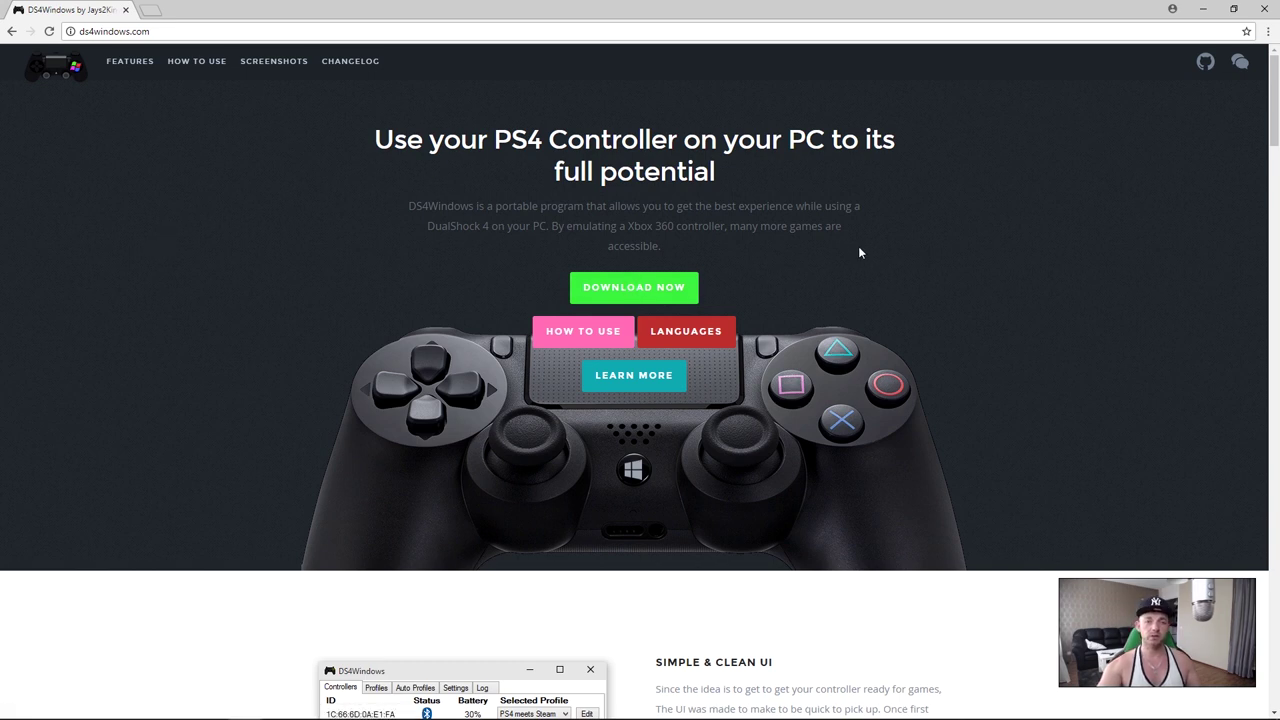
pyautogui.click(626, 288)
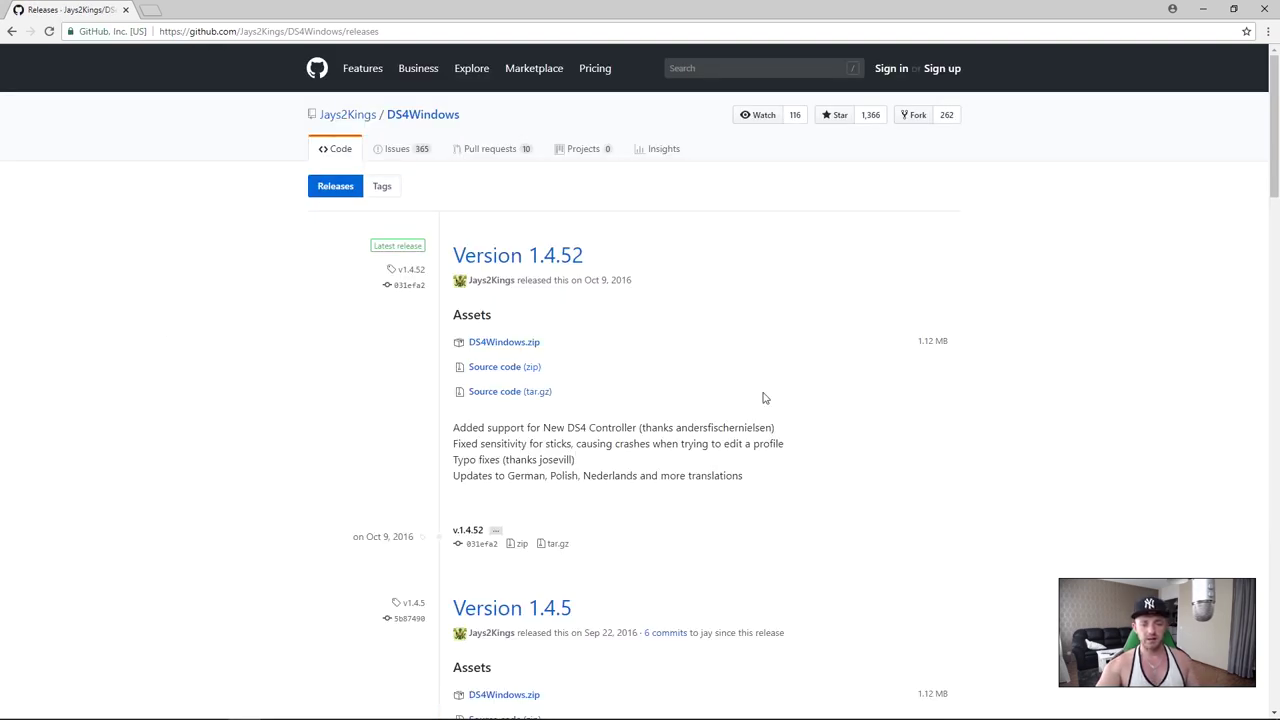
pyautogui.click(500, 345)
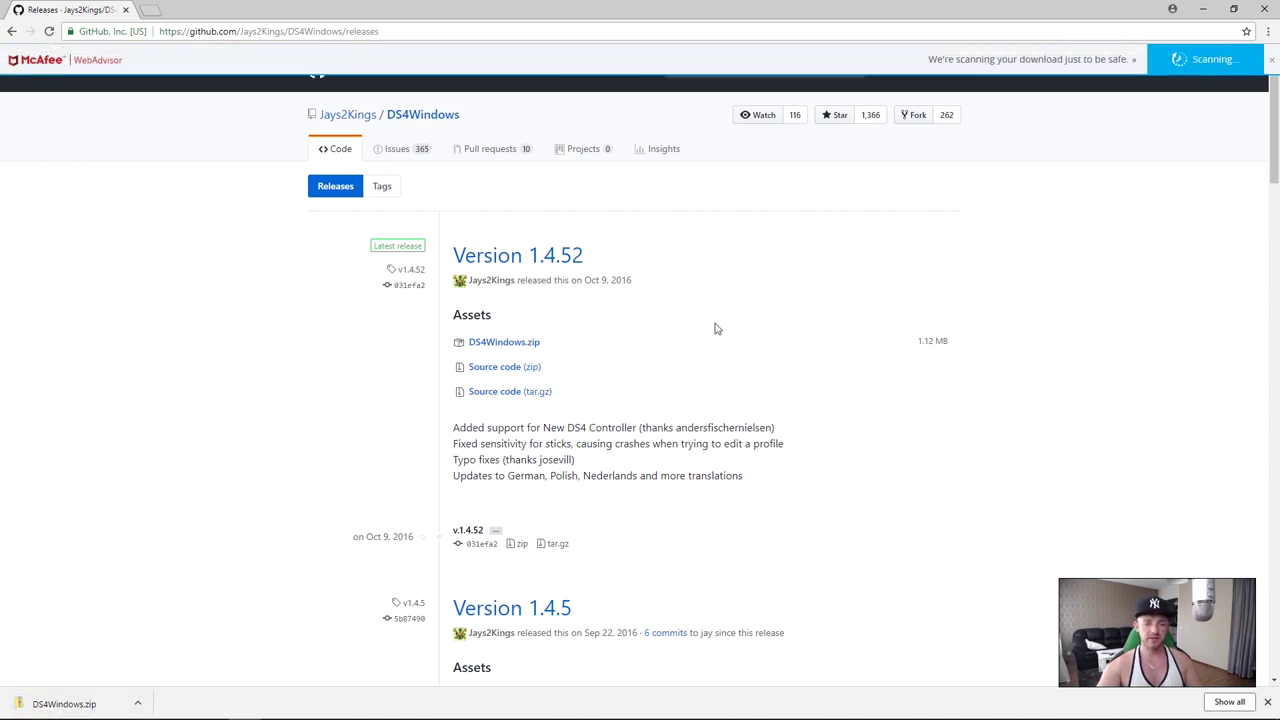
# Move the downloaded DS4Windows.zip from Downloads to the desktop, closing Chrome and File Explorer
pyautogui.click(138, 706)
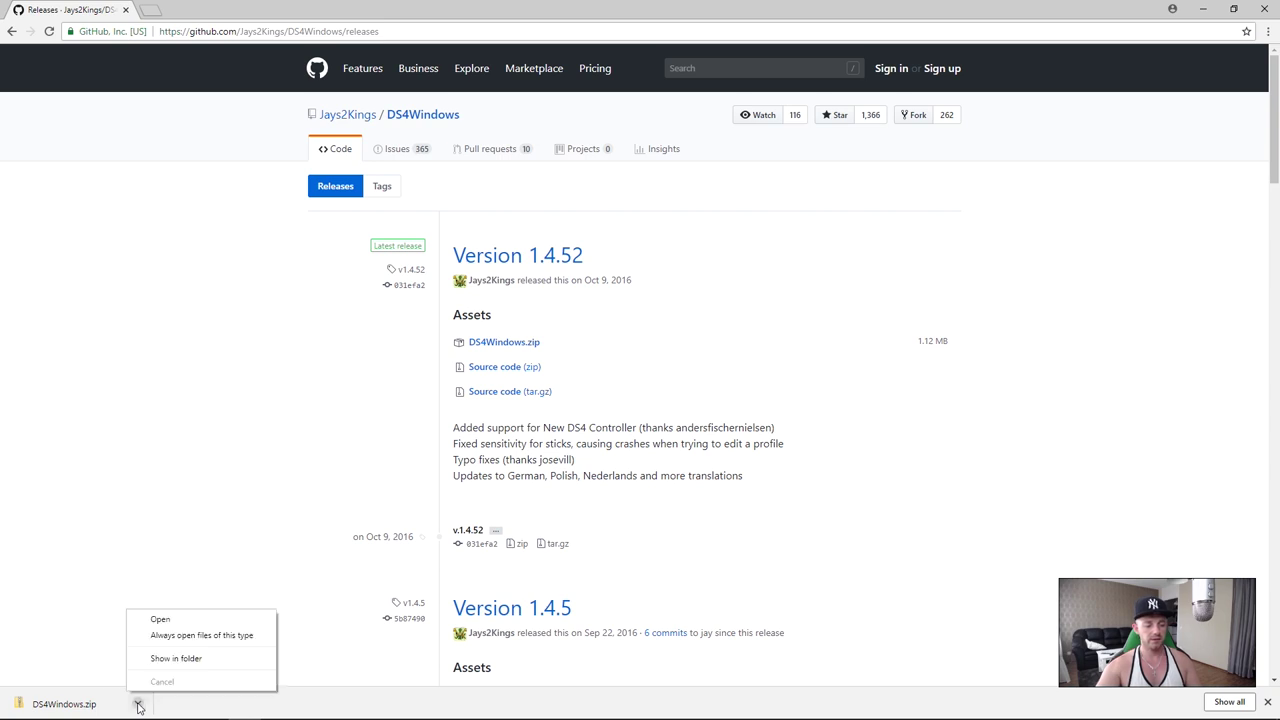
pyautogui.click(180, 660)
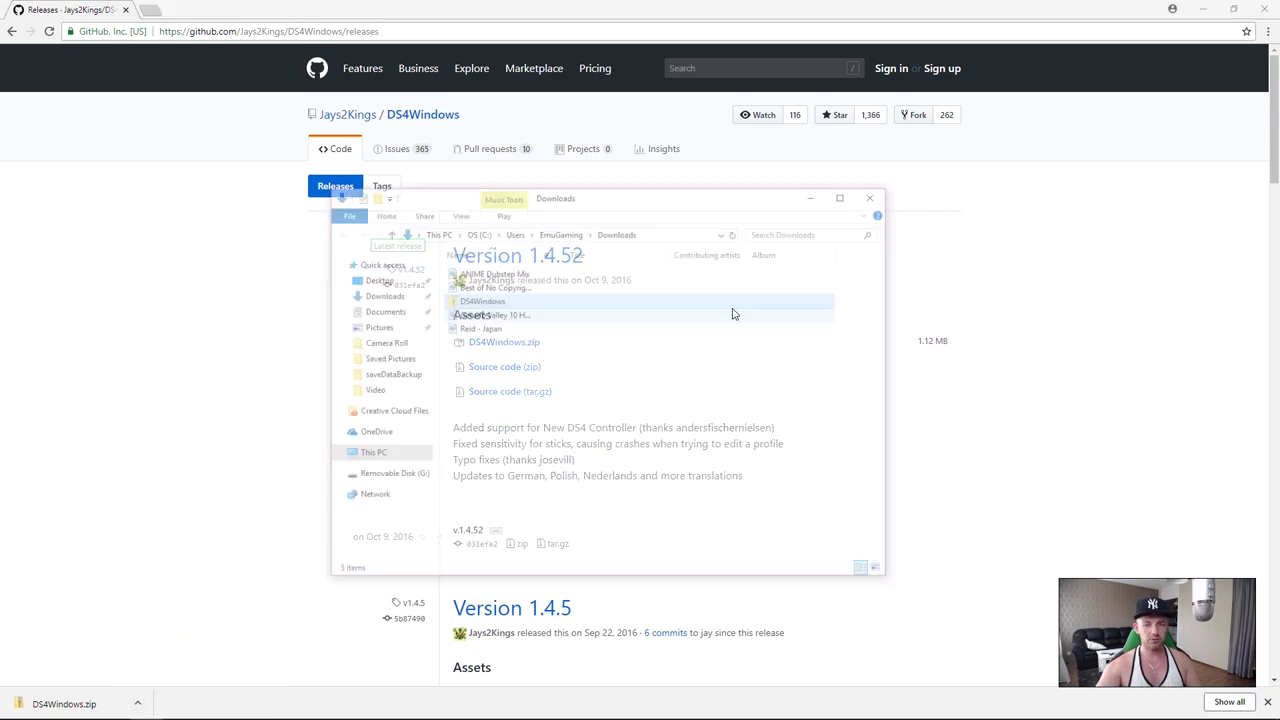
pyautogui.click(1264, 12)
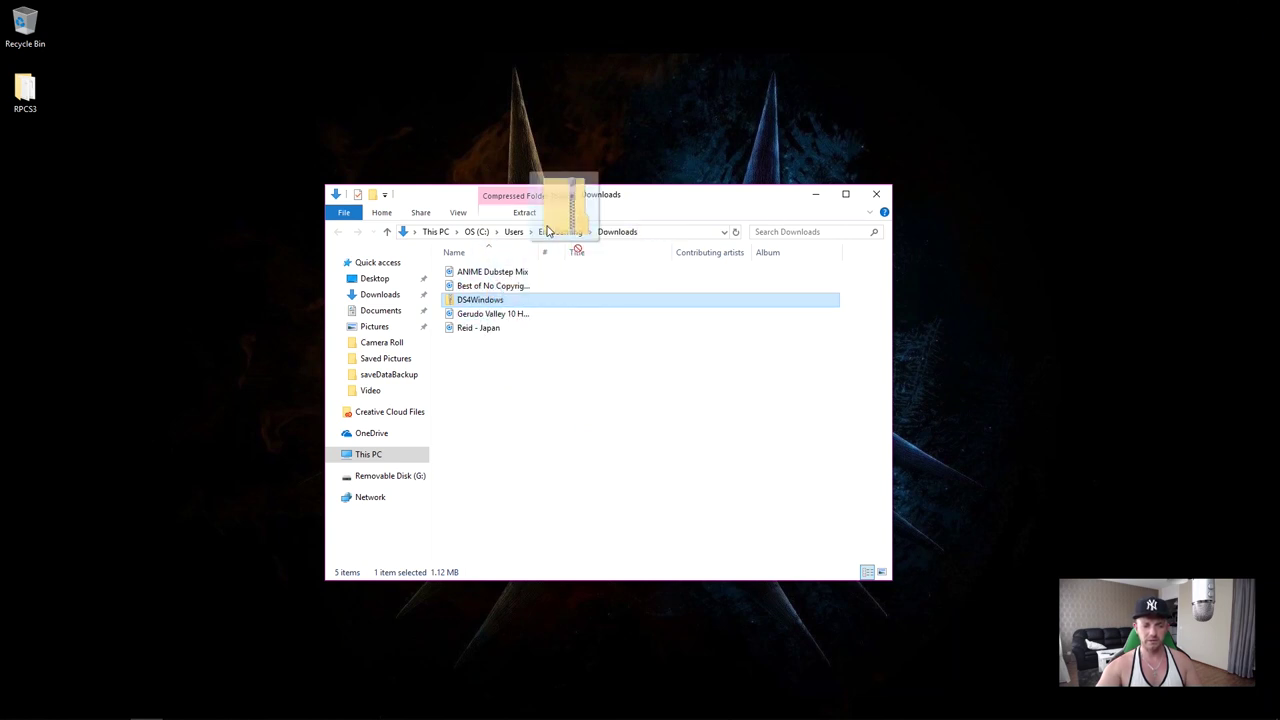
pyautogui.moveTo(548, 230); pyautogui.dragTo(27, 160)
pyautogui.click(877, 194)
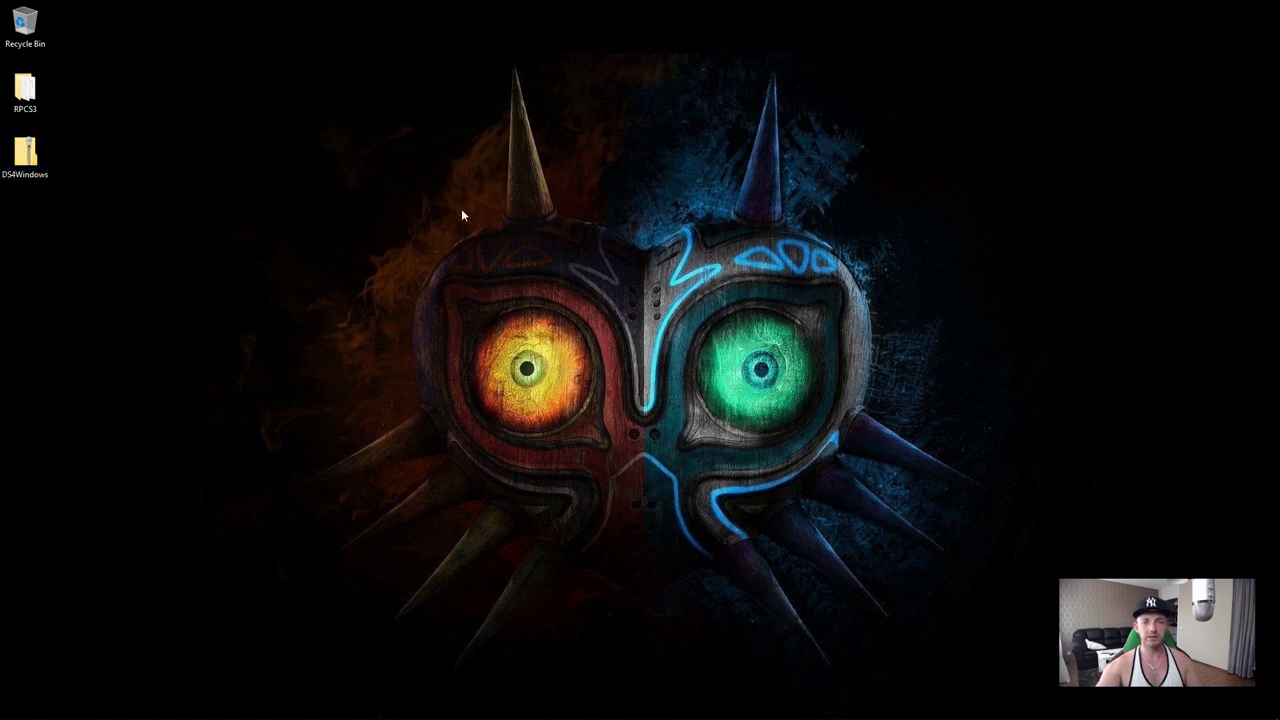
# Extract DS4Windows.zip to the desktop with 7-Zip and drag the new folder to the top centre
pyautogui.click(27, 153)
pyautogui.rightClick(27, 152)
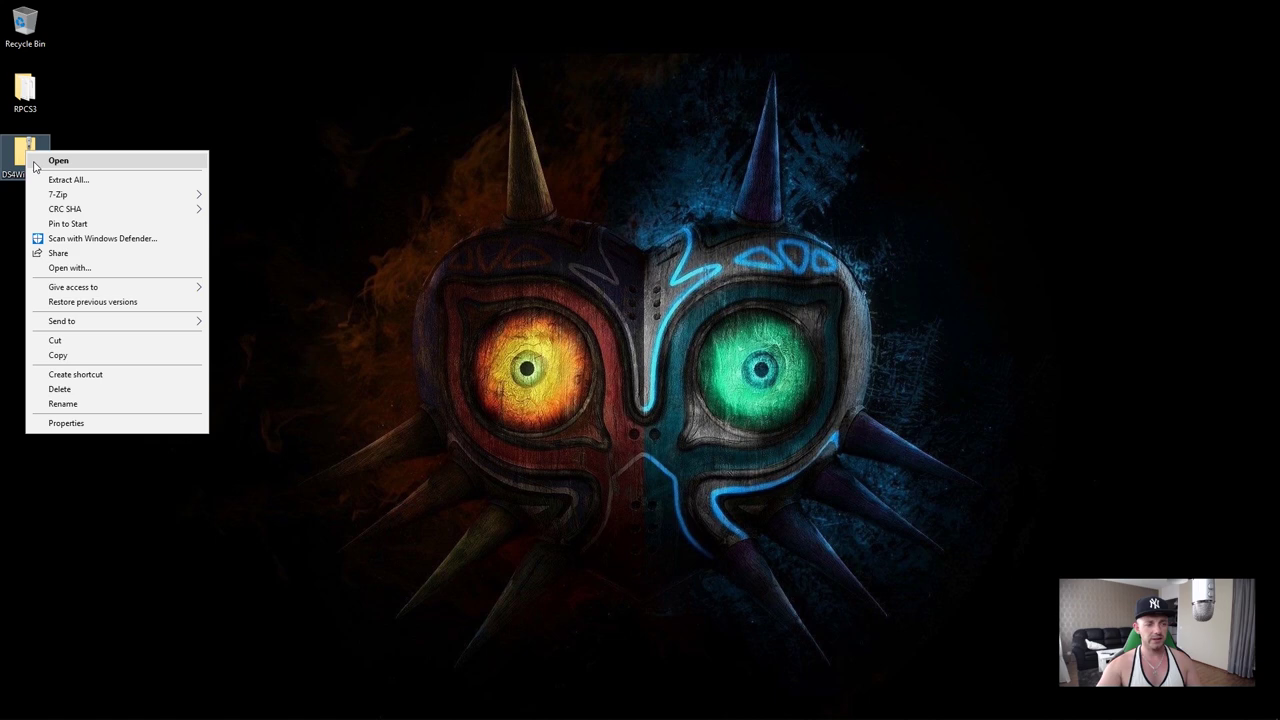
pyautogui.moveTo(58, 197)
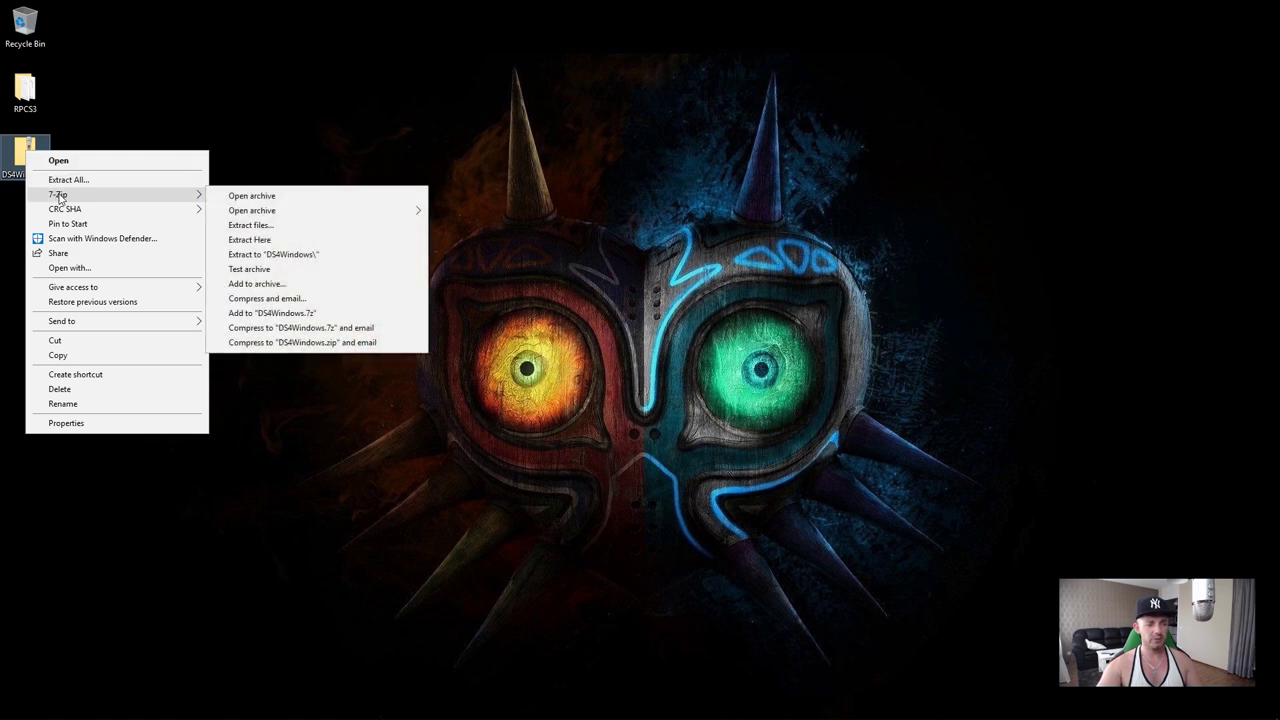
pyautogui.click(253, 228)
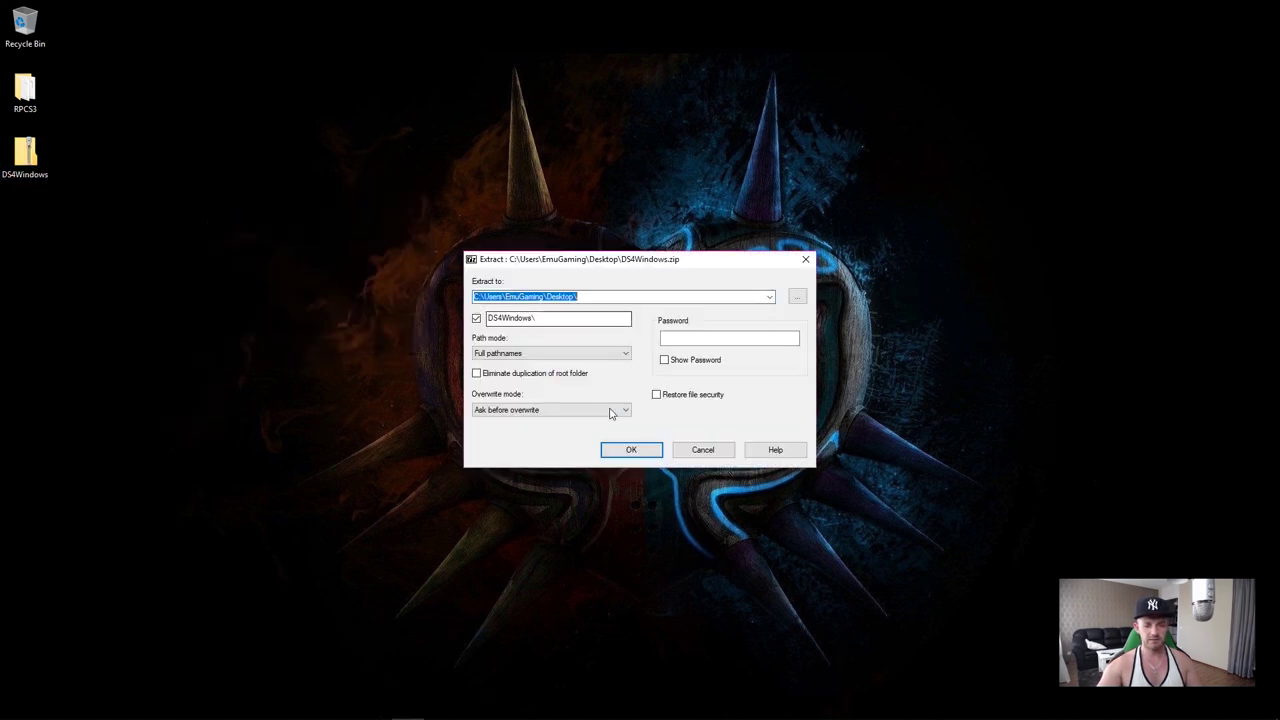
pyautogui.click(628, 450)
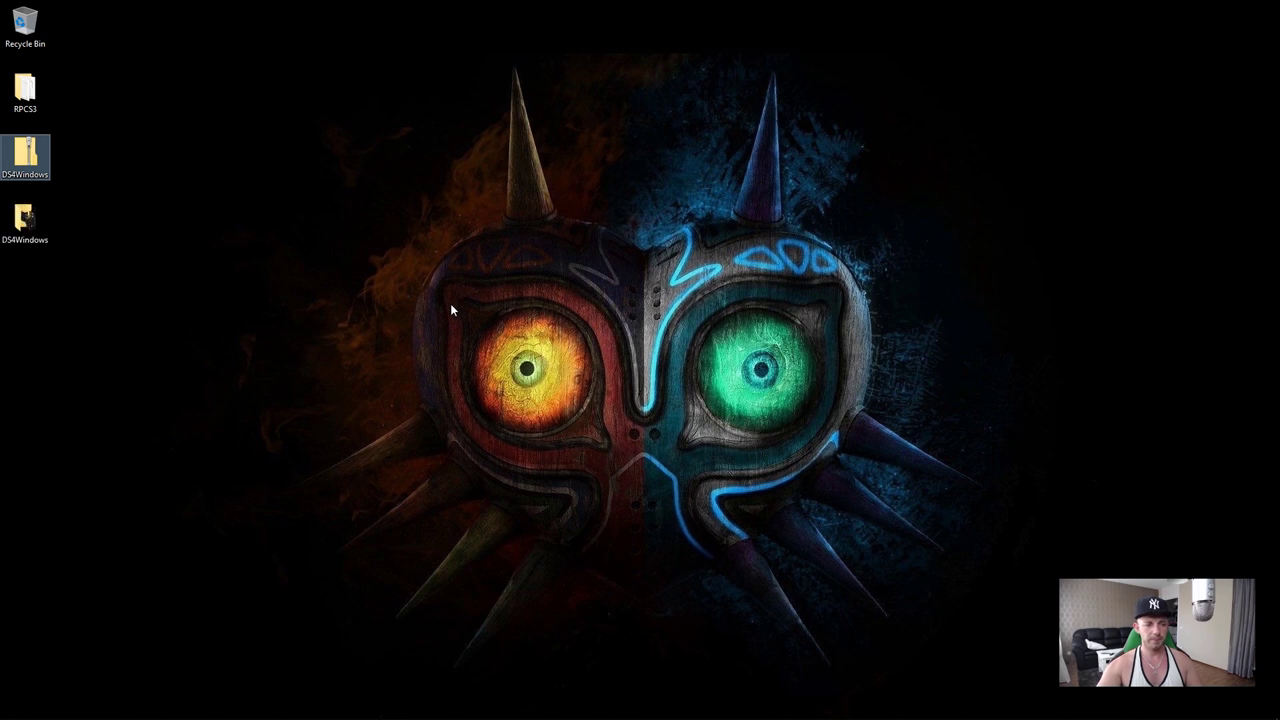
pyautogui.moveTo(25, 220); pyautogui.dragTo(648, 165)
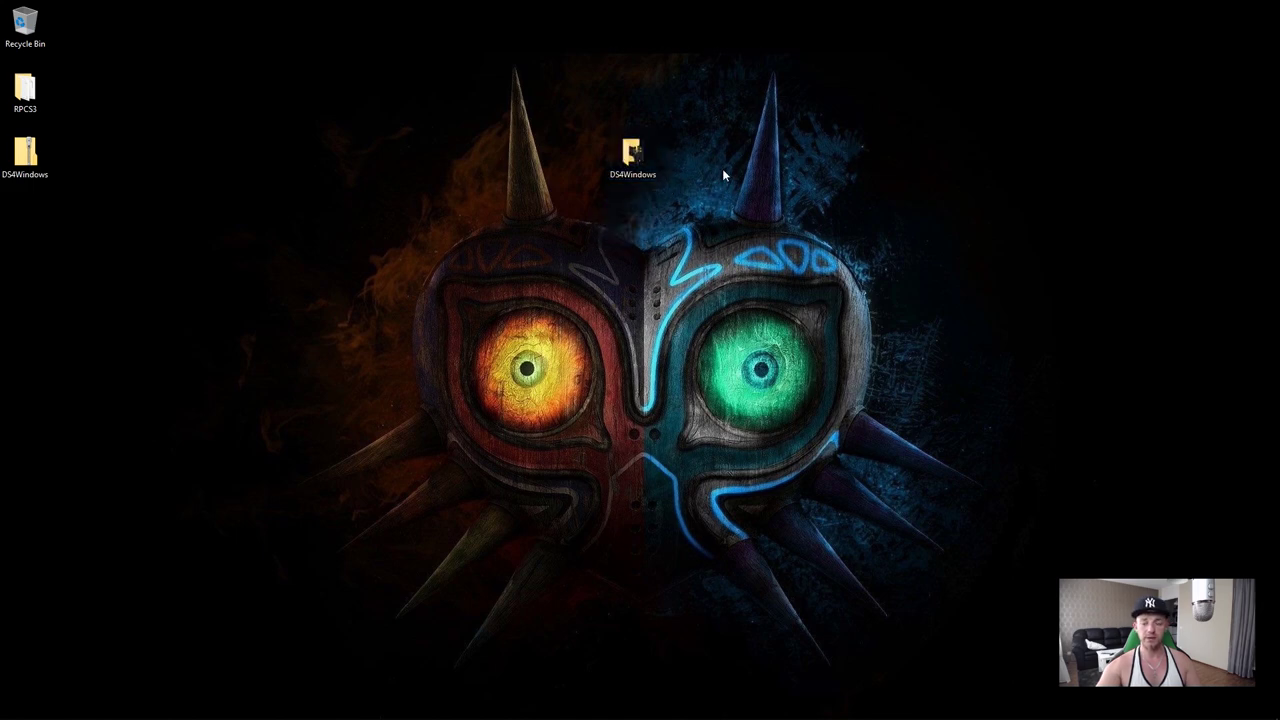
# Open the DS4Windows folder, run DS4Windows.exe and approve the User Account Control prompt
pyautogui.doubleClick(633, 155)
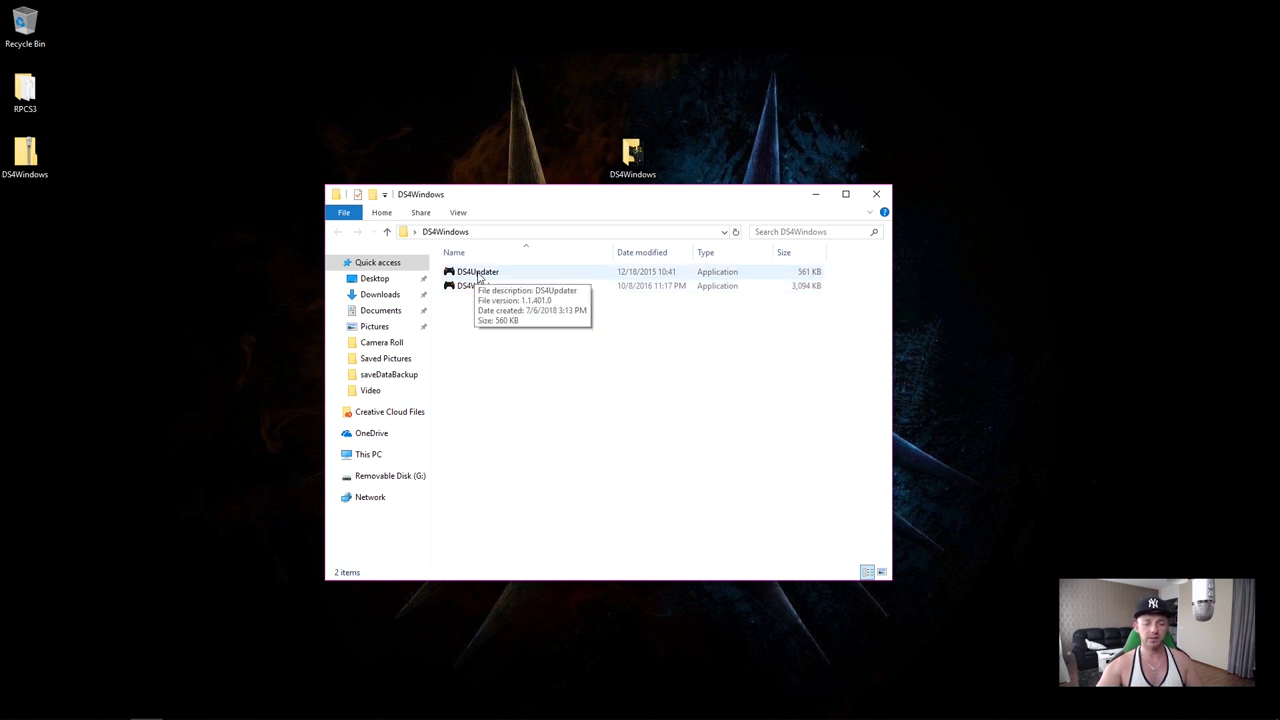
pyautogui.doubleClick(484, 286)
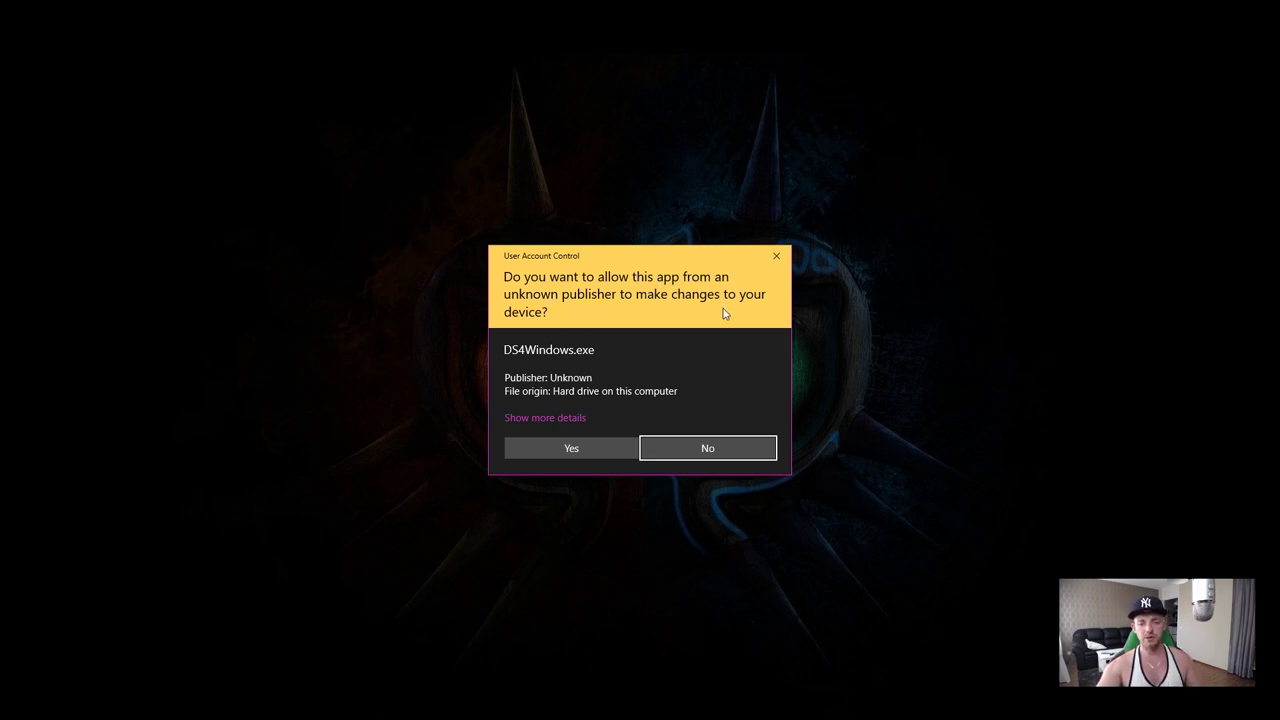
pyautogui.click(573, 450)
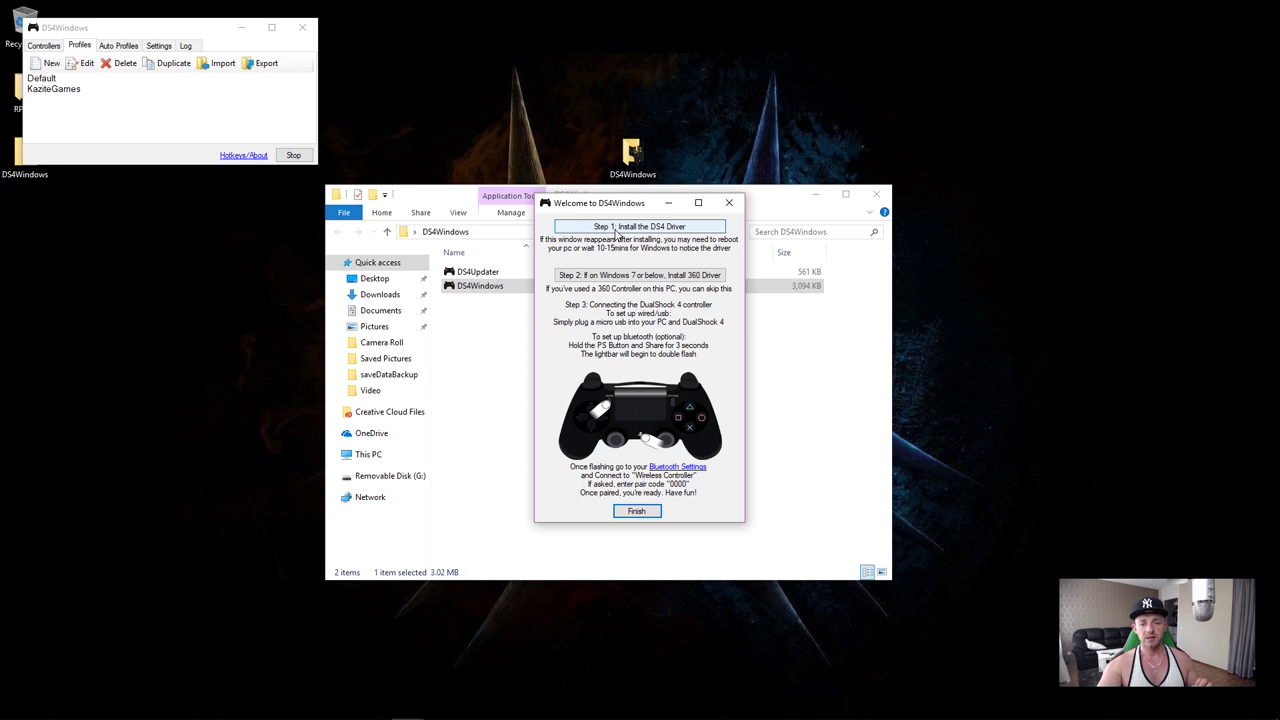
# Run Step 1: Install the DS4 Driver until it reports Install Complete
pyautogui.click(610, 231)
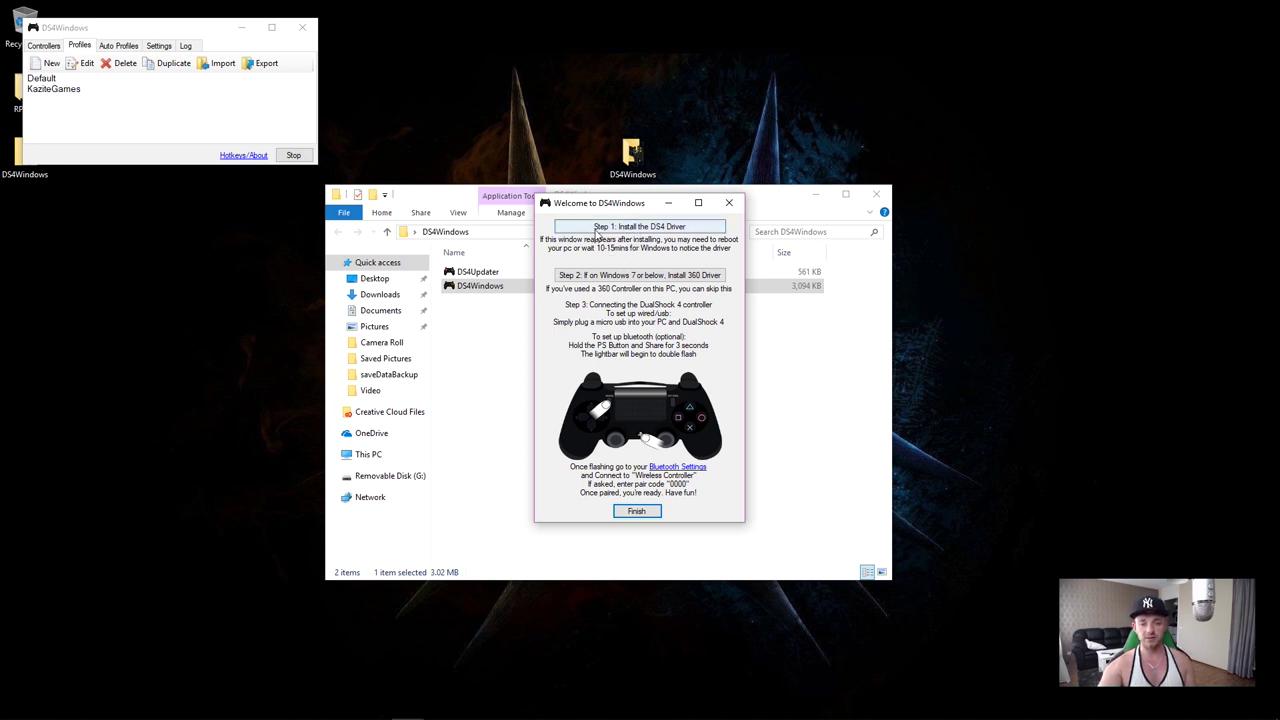
pyautogui.click(643, 227)
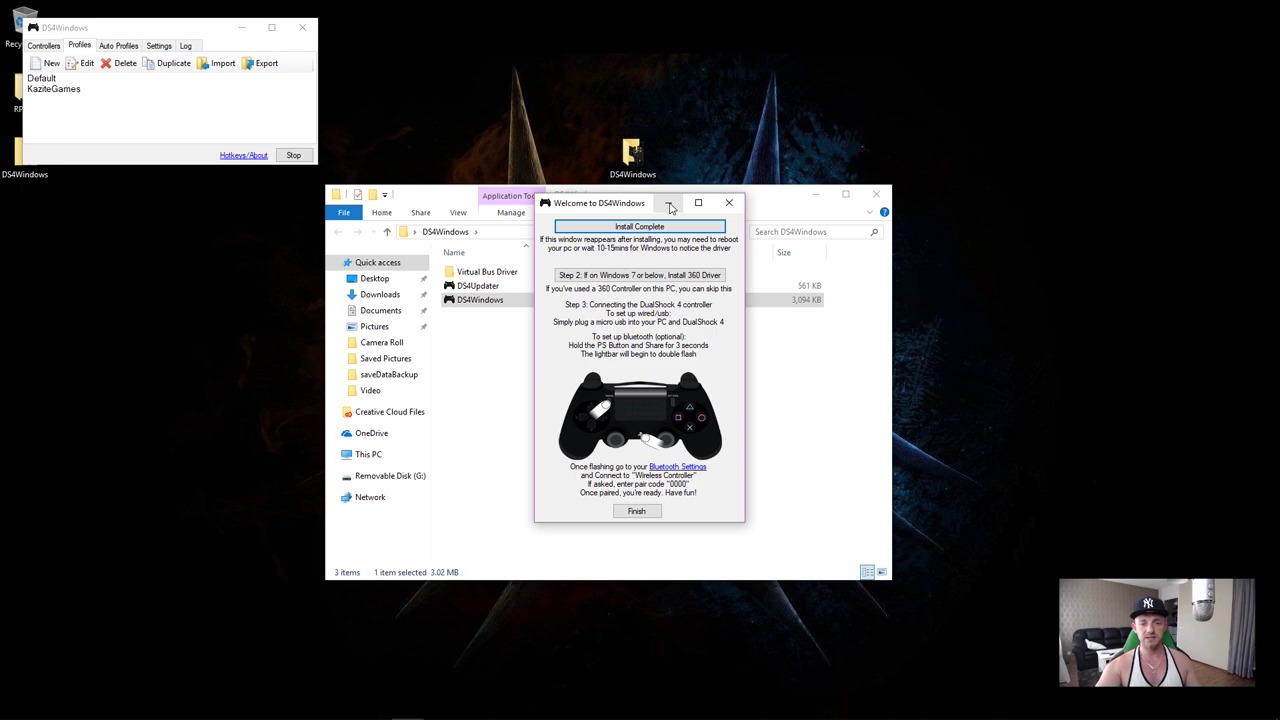
# Minimize the welcome window and DS4Windows, close the folder window, and move the desktop folder to the top
pyautogui.click(670, 206)
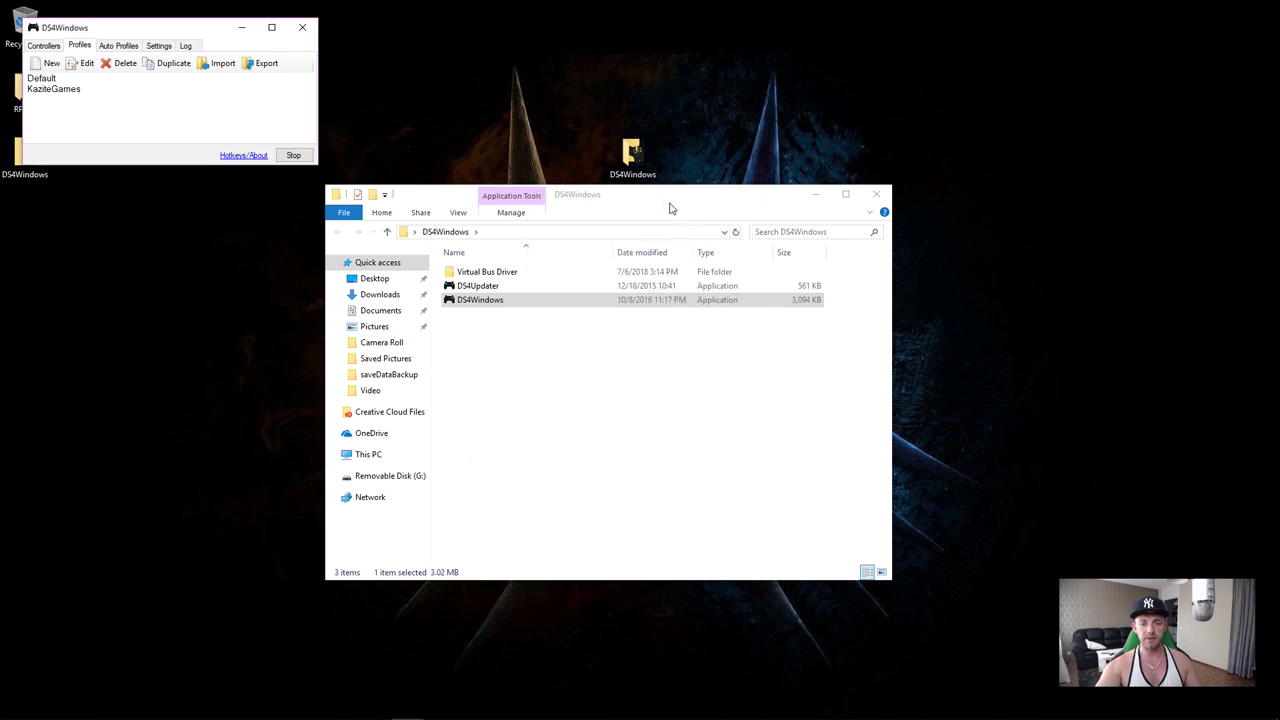
pyautogui.click(879, 195)
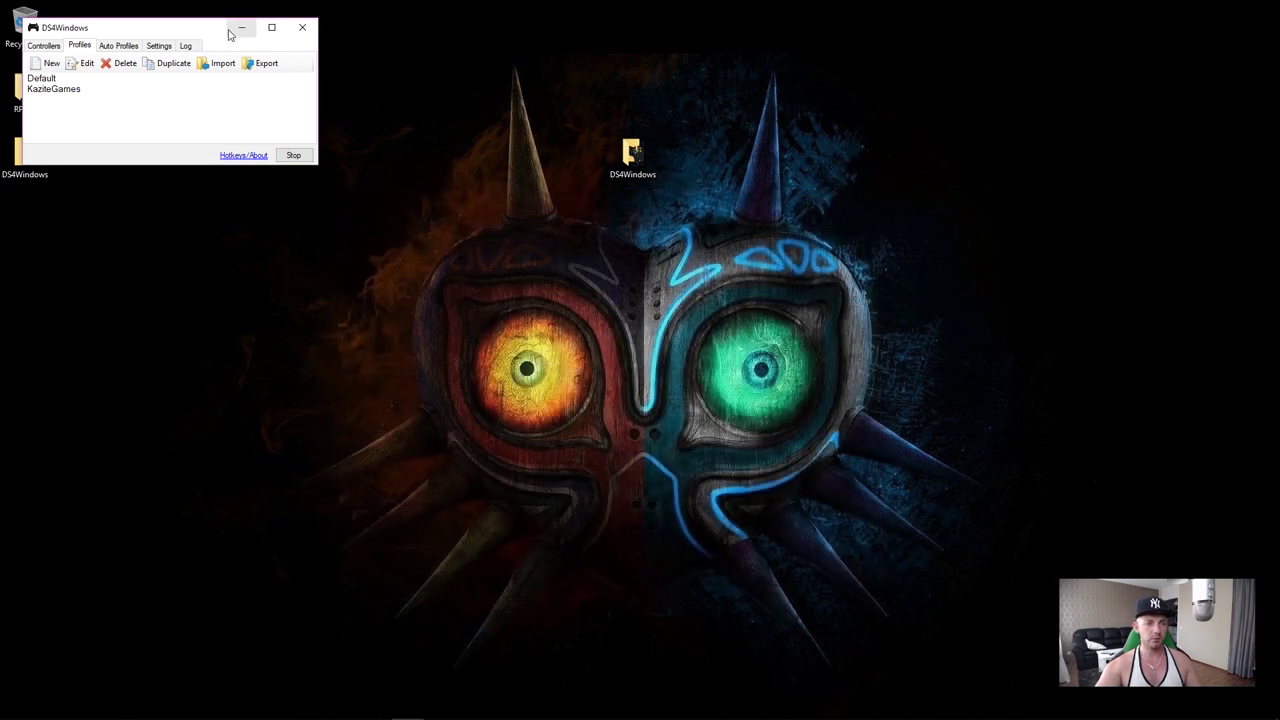
pyautogui.moveTo(206, 33); pyautogui.dragTo(355, 76)
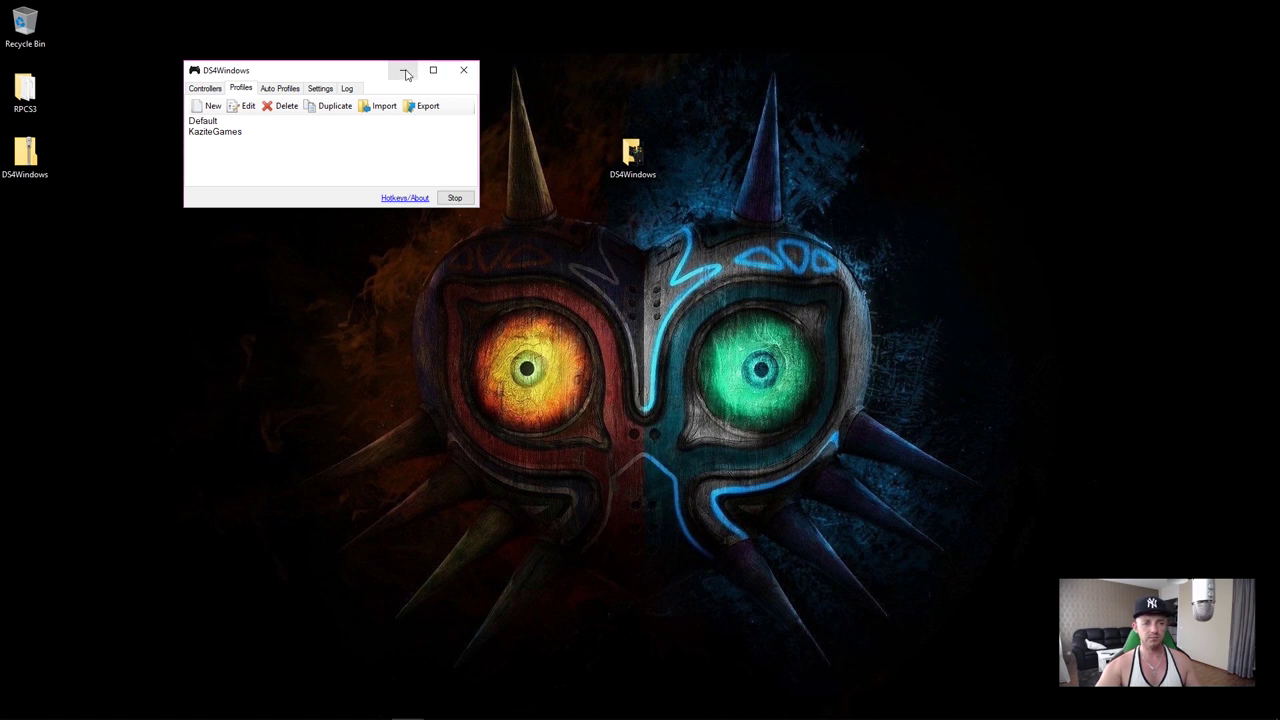
pyautogui.click(406, 74)
pyautogui.moveTo(632, 155); pyautogui.dragTo(640, 71)
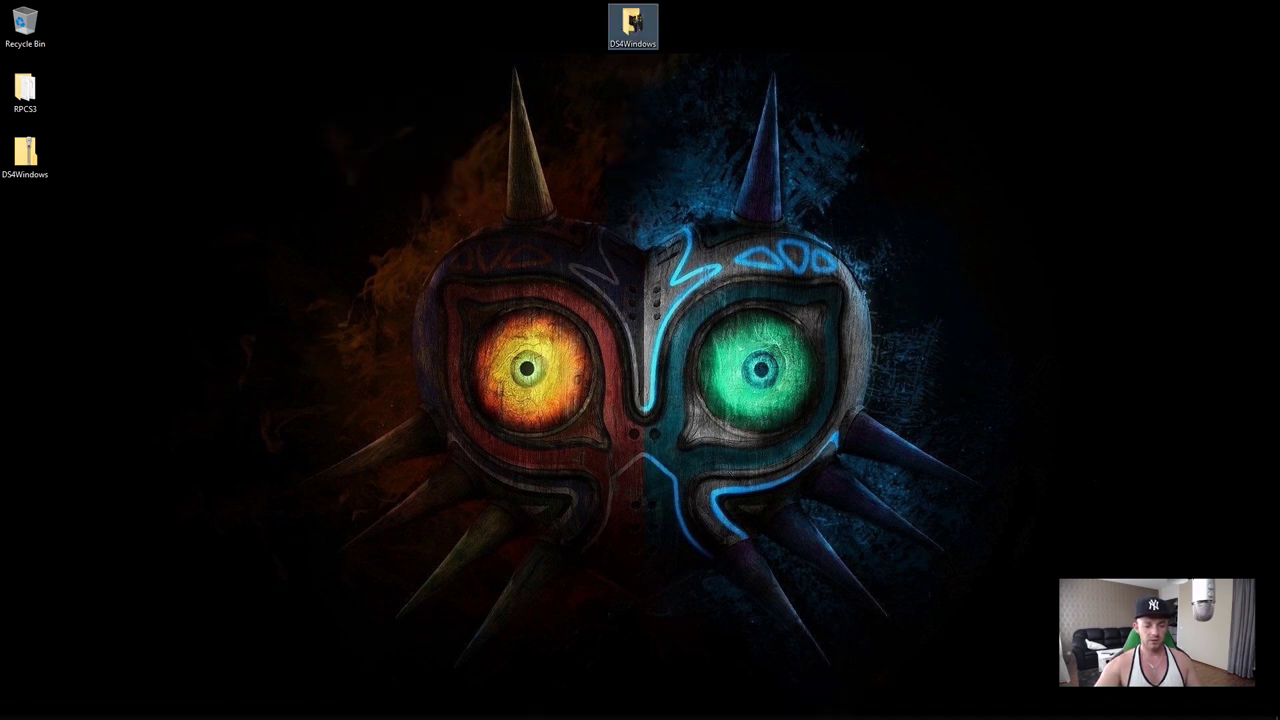
pyautogui.click(670, 382)
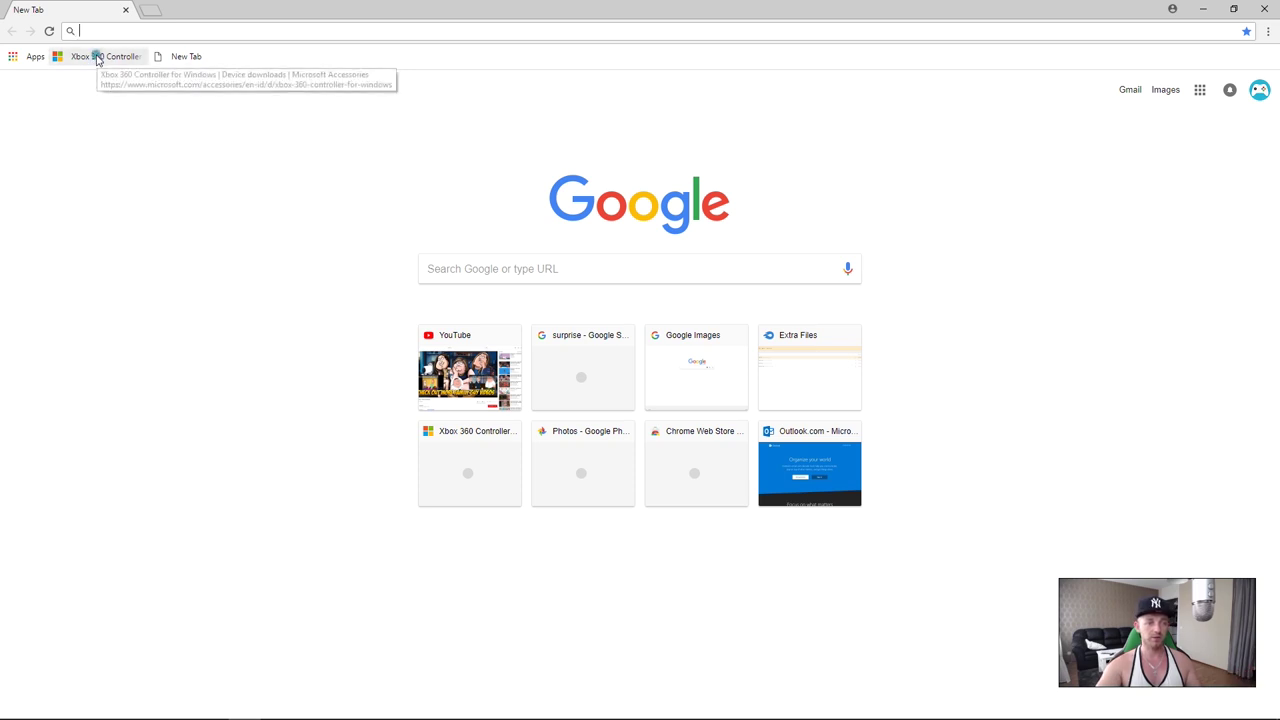
# Open the Xbox 360 Controller for Windows downloads page and scroll to Software & Drivers
pyautogui.click(97, 56)
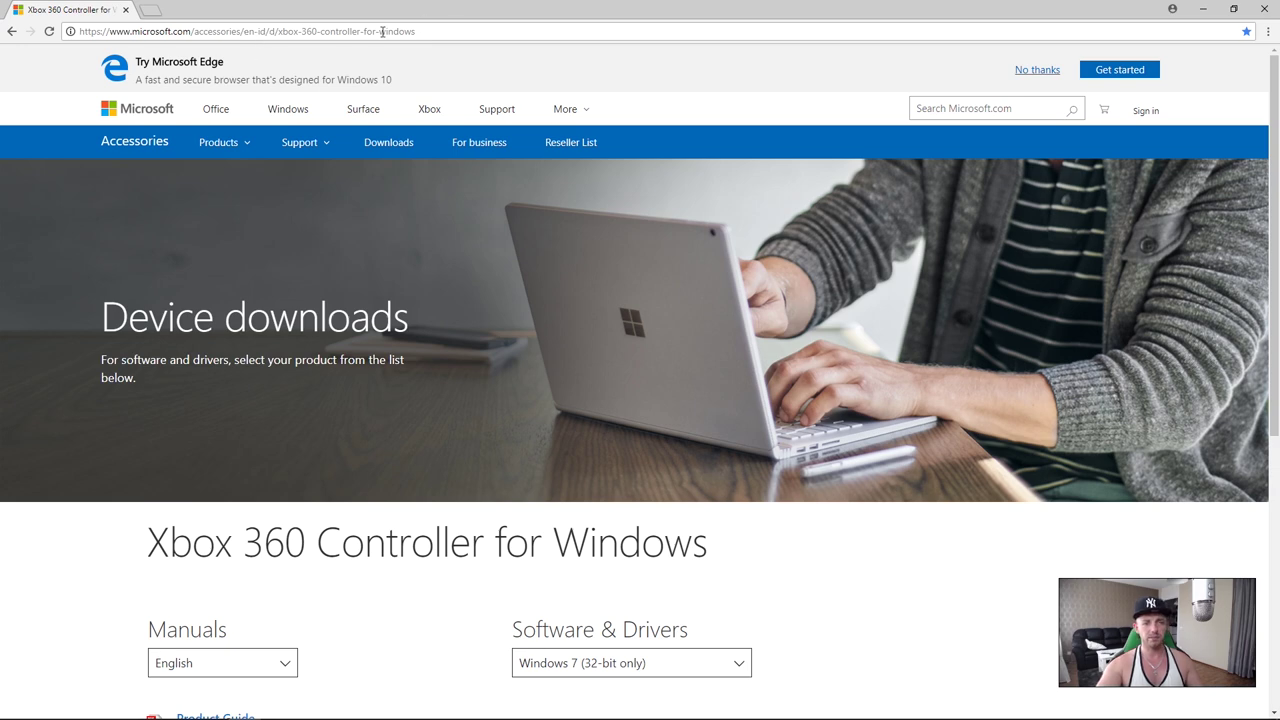
pyautogui.scroll(-2, 684, 289)
pyautogui.scroll(2, 972, 298)
pyautogui.scroll(-2, 607, 298)
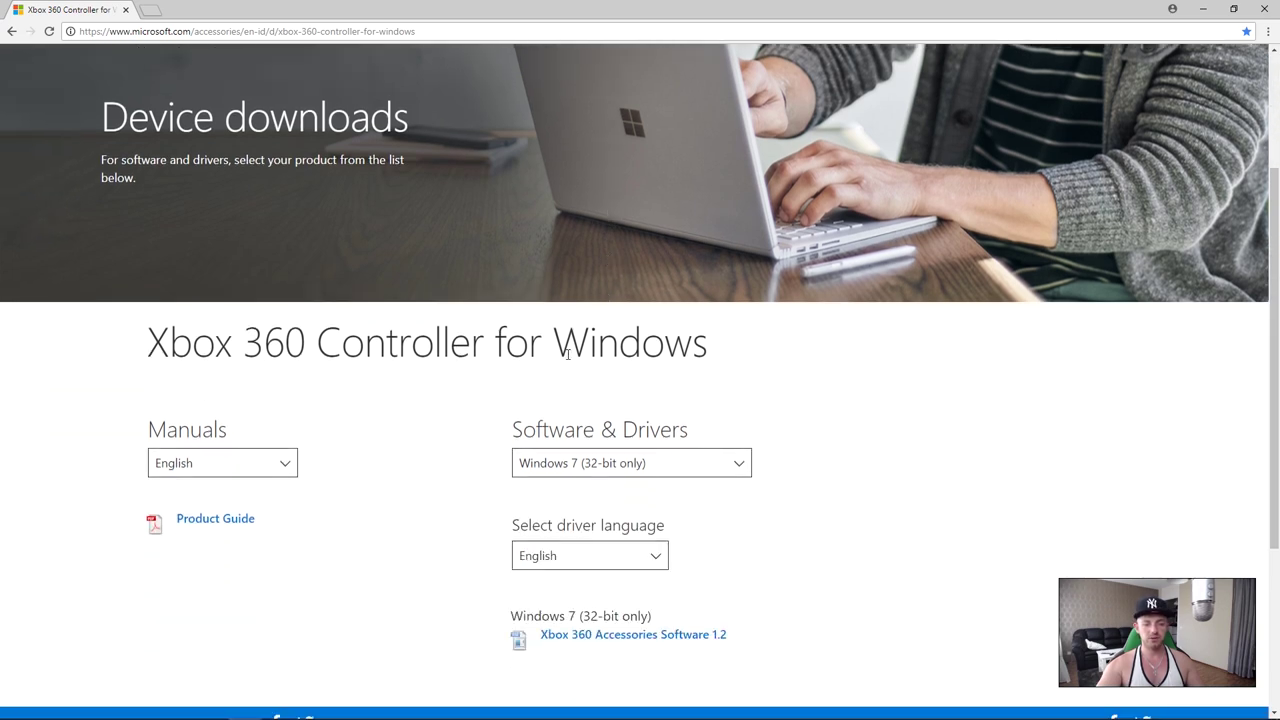
pyautogui.scroll(1, 840, 306)
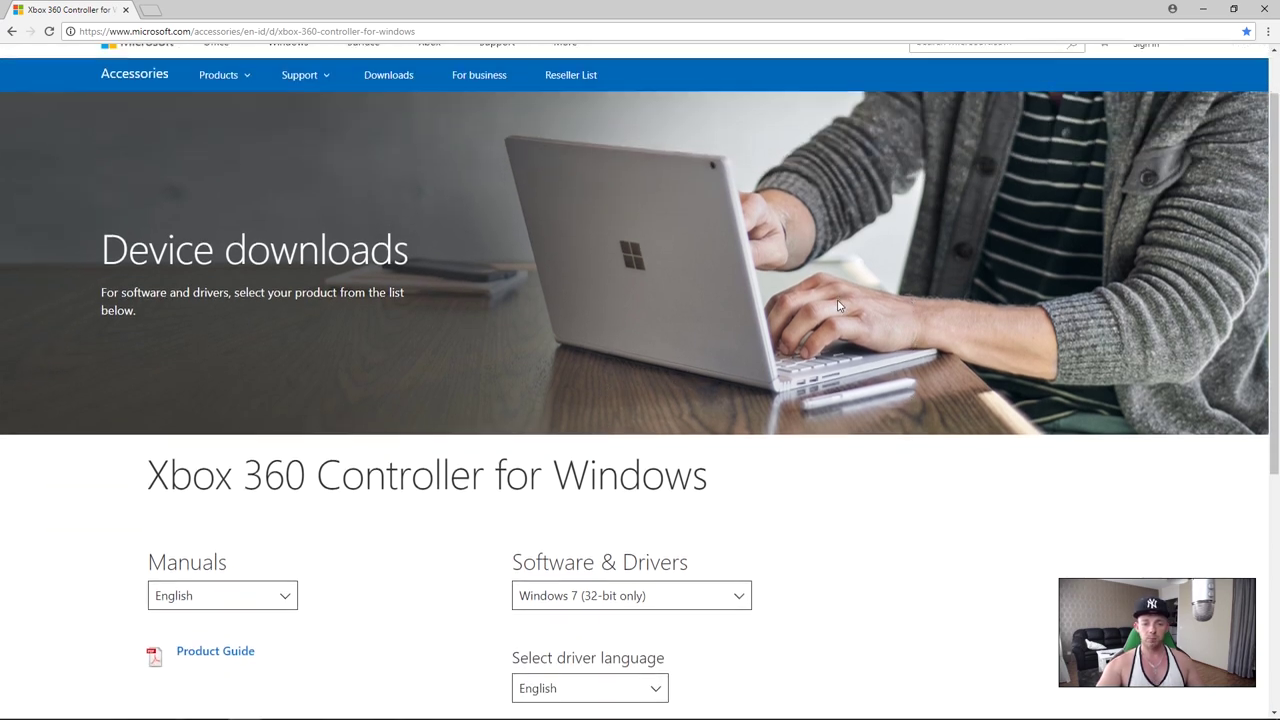
pyautogui.scroll(-1, 840, 306)
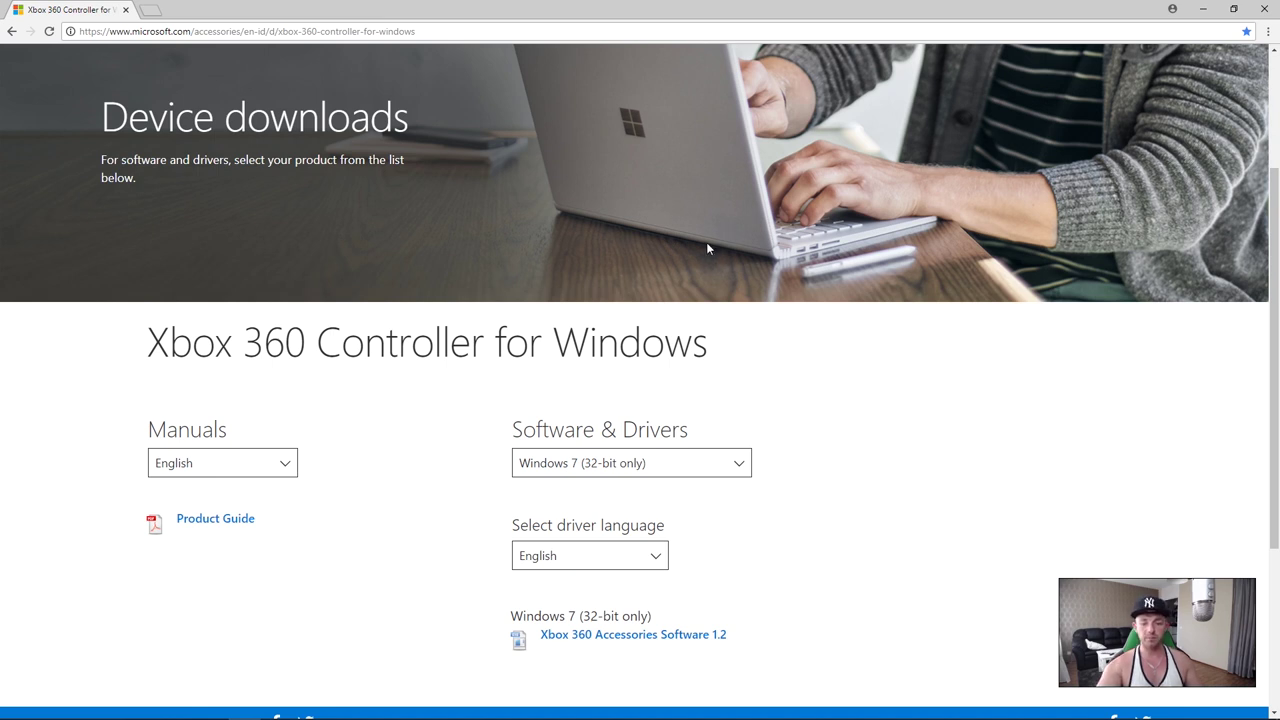
pyautogui.scroll(-2, 805, 455)
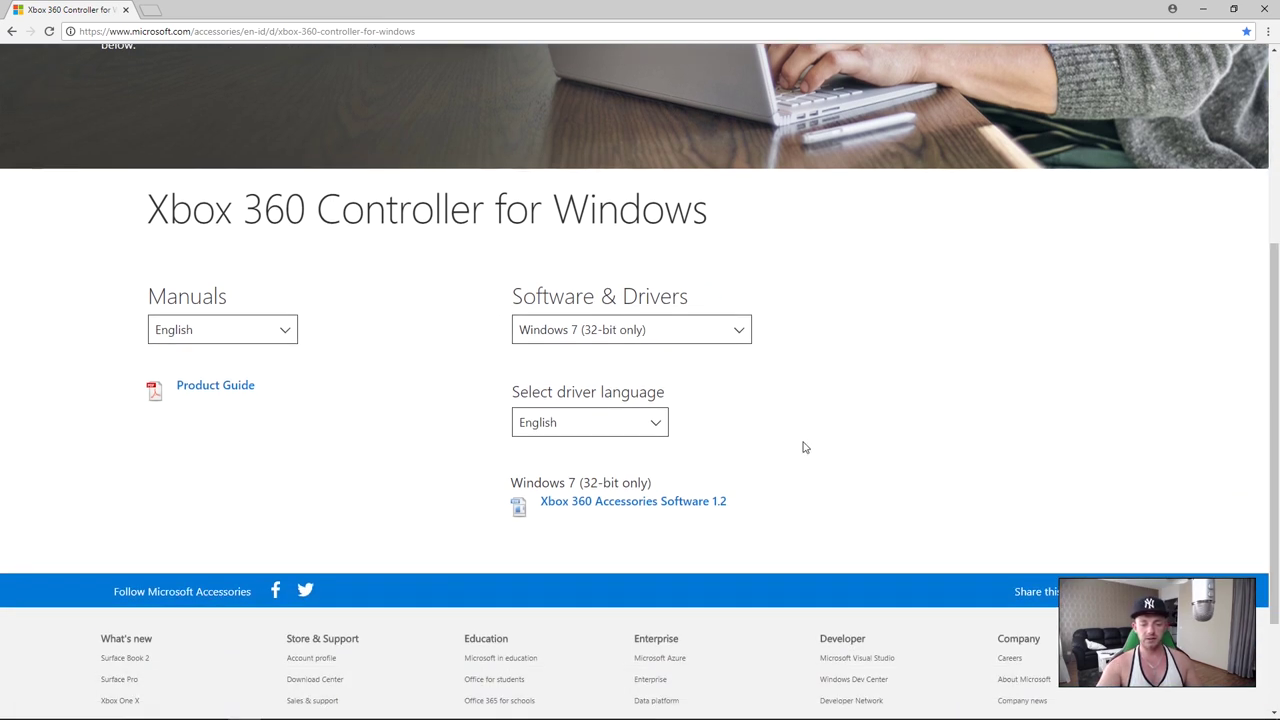
# Choose Windows 7 (64-bit only) as the operating system for the drivers
pyautogui.click(741, 335)
pyautogui.click(739, 331)
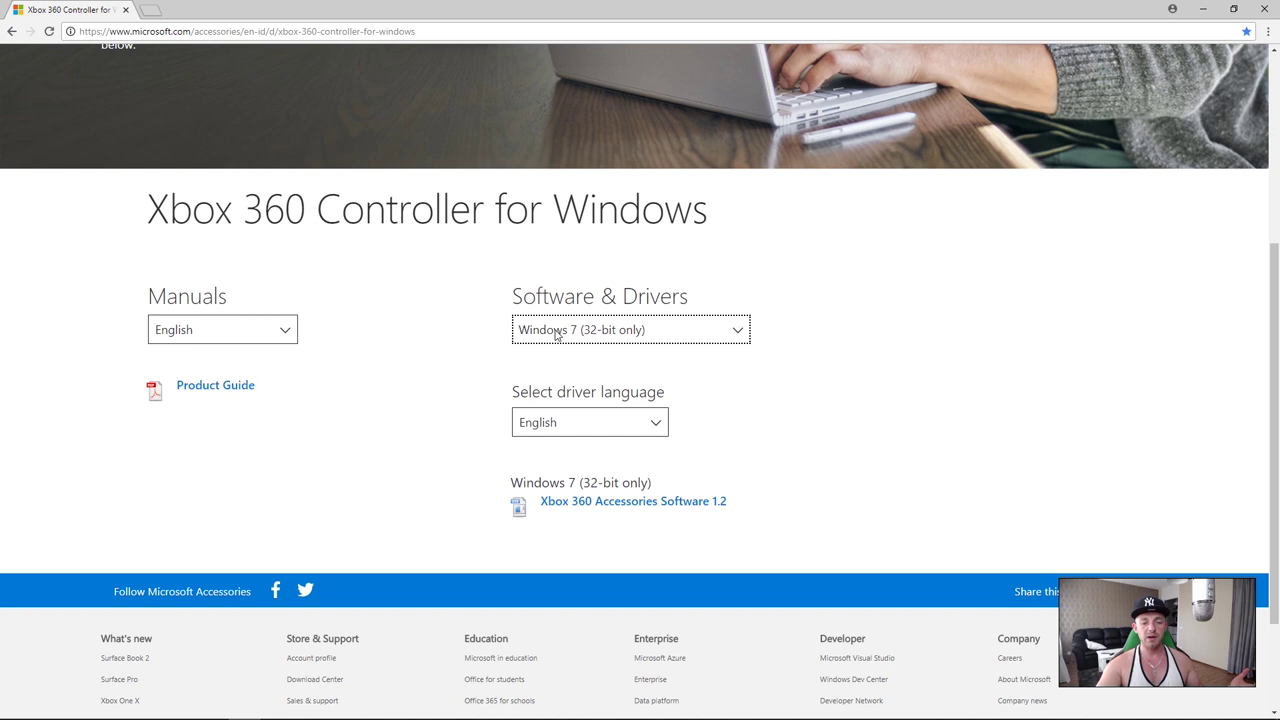
pyautogui.click(736, 332)
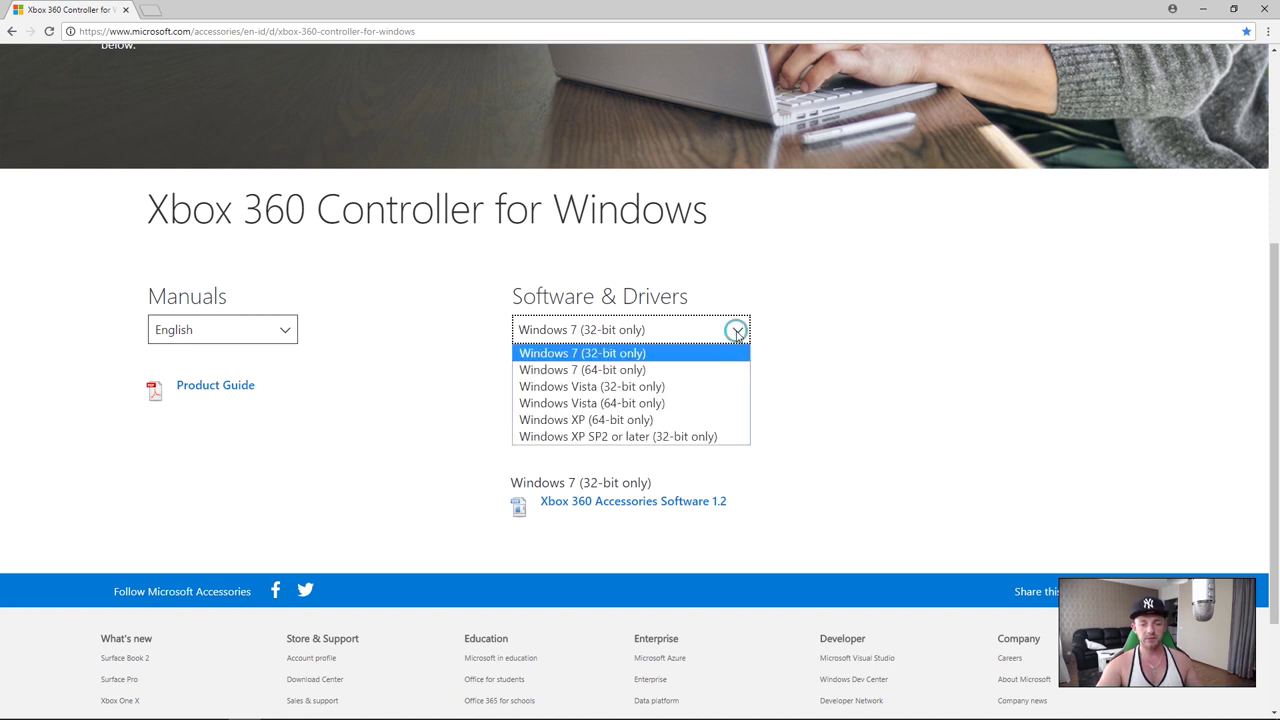
pyautogui.click(736, 332)
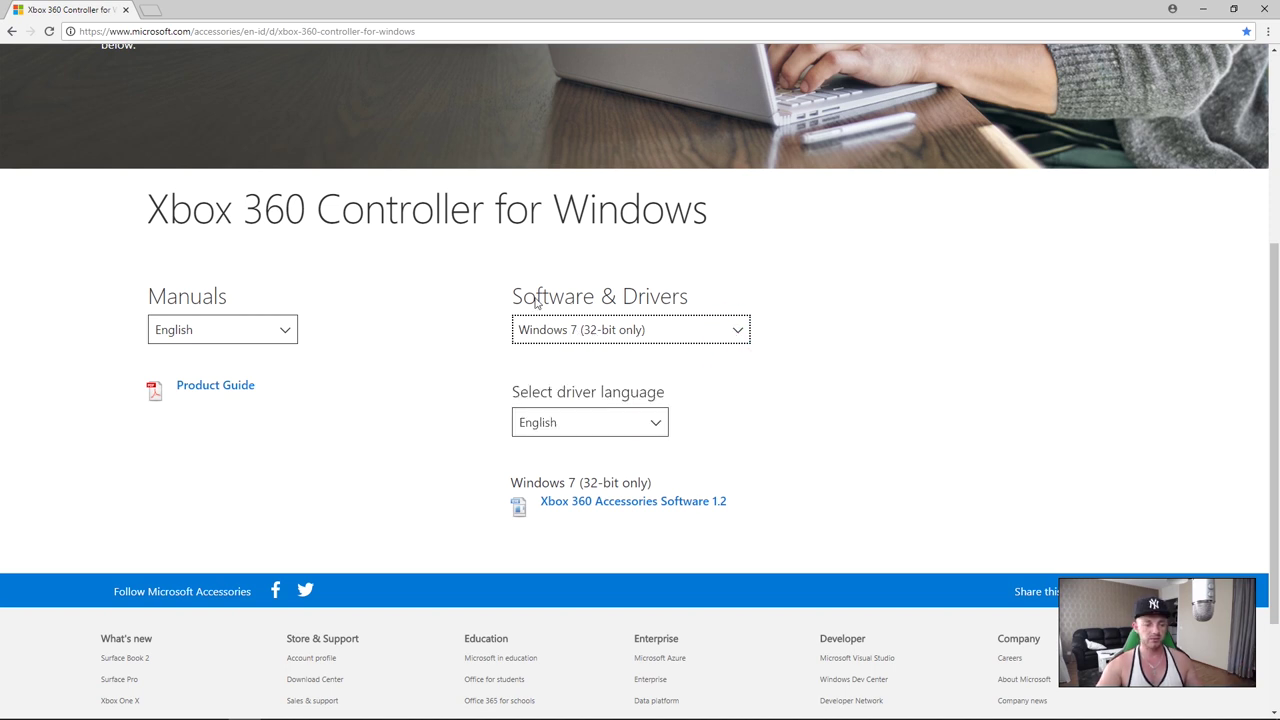
pyautogui.click(561, 331)
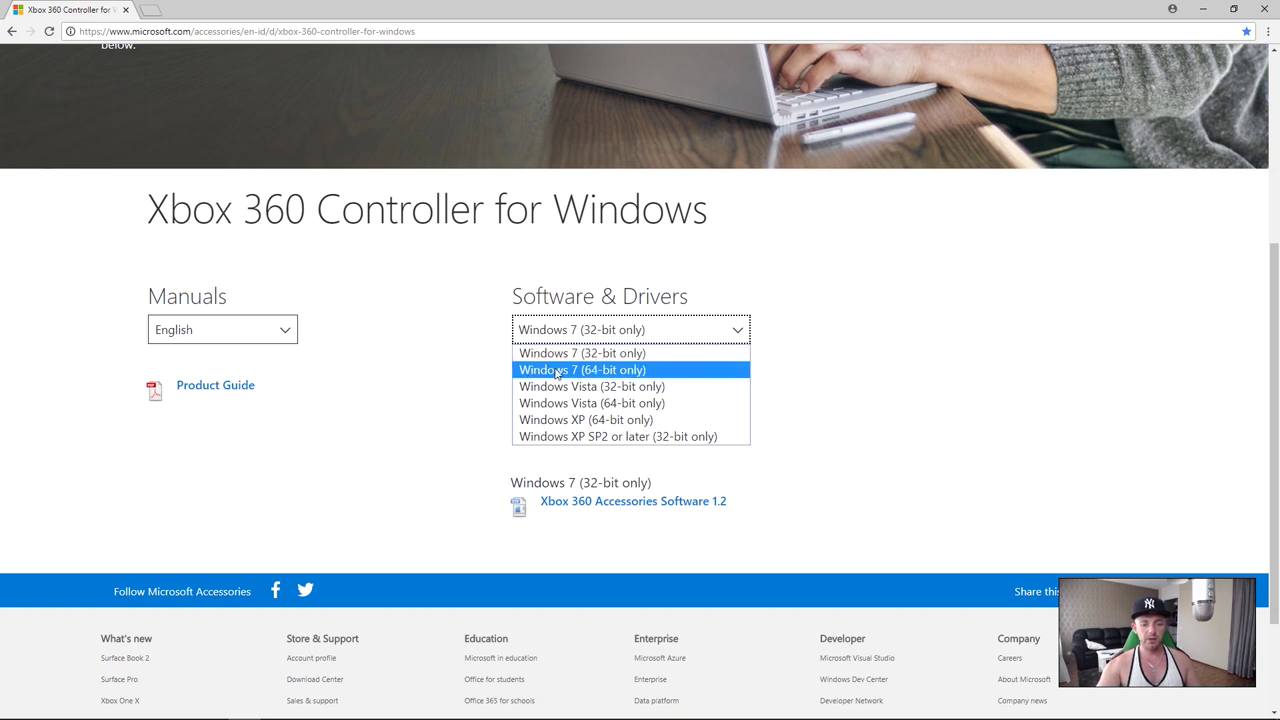
pyautogui.click(600, 372)
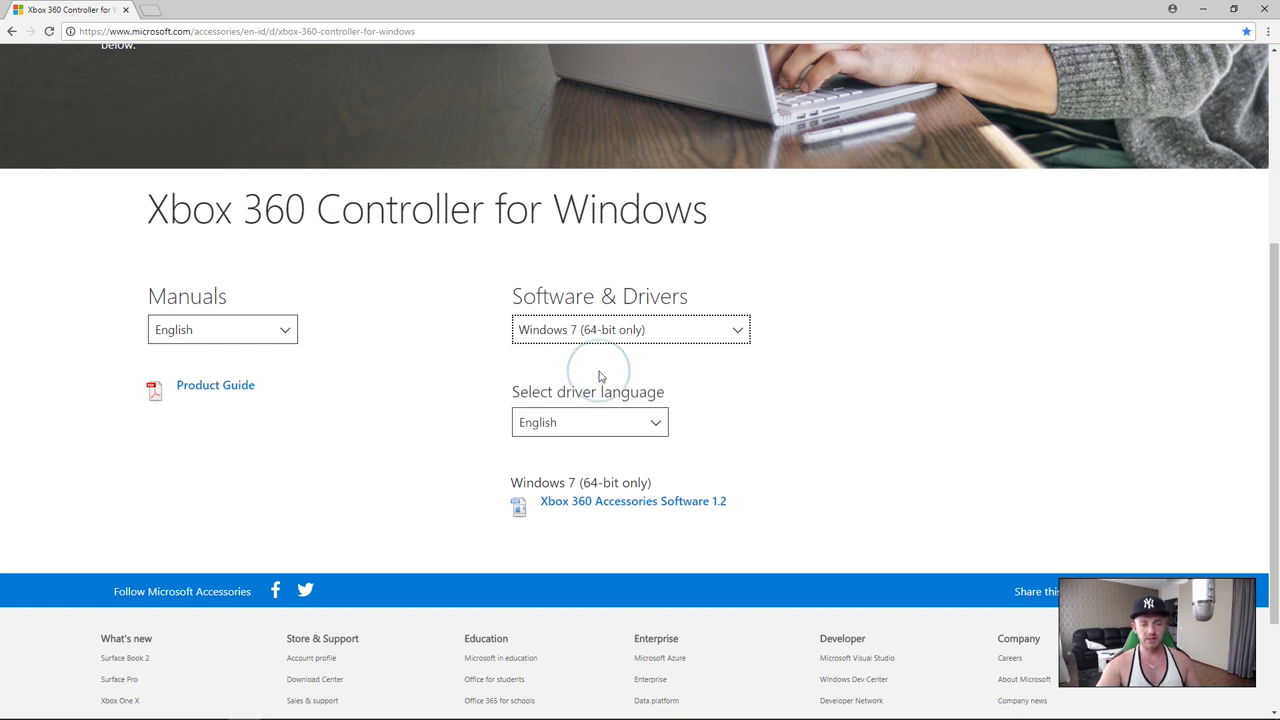
pyautogui.click(737, 331)
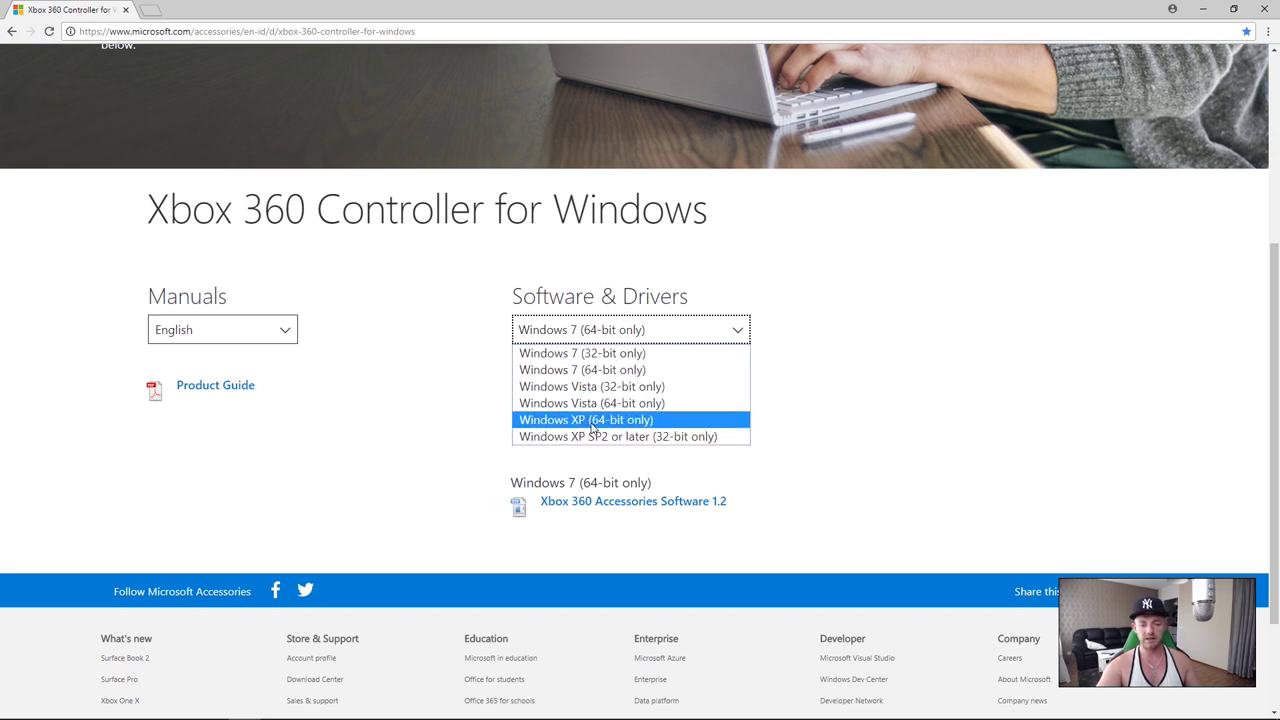
pyautogui.click(603, 371)
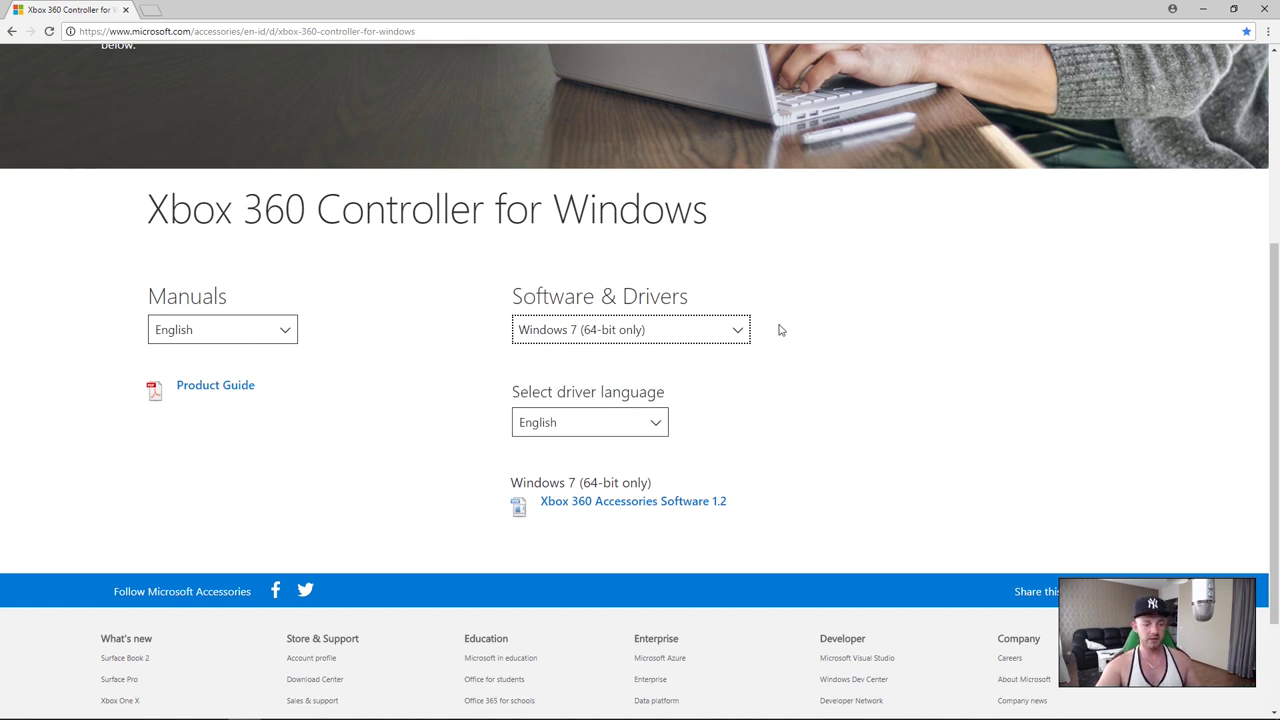
pyautogui.scroll(-2, 747, 402)
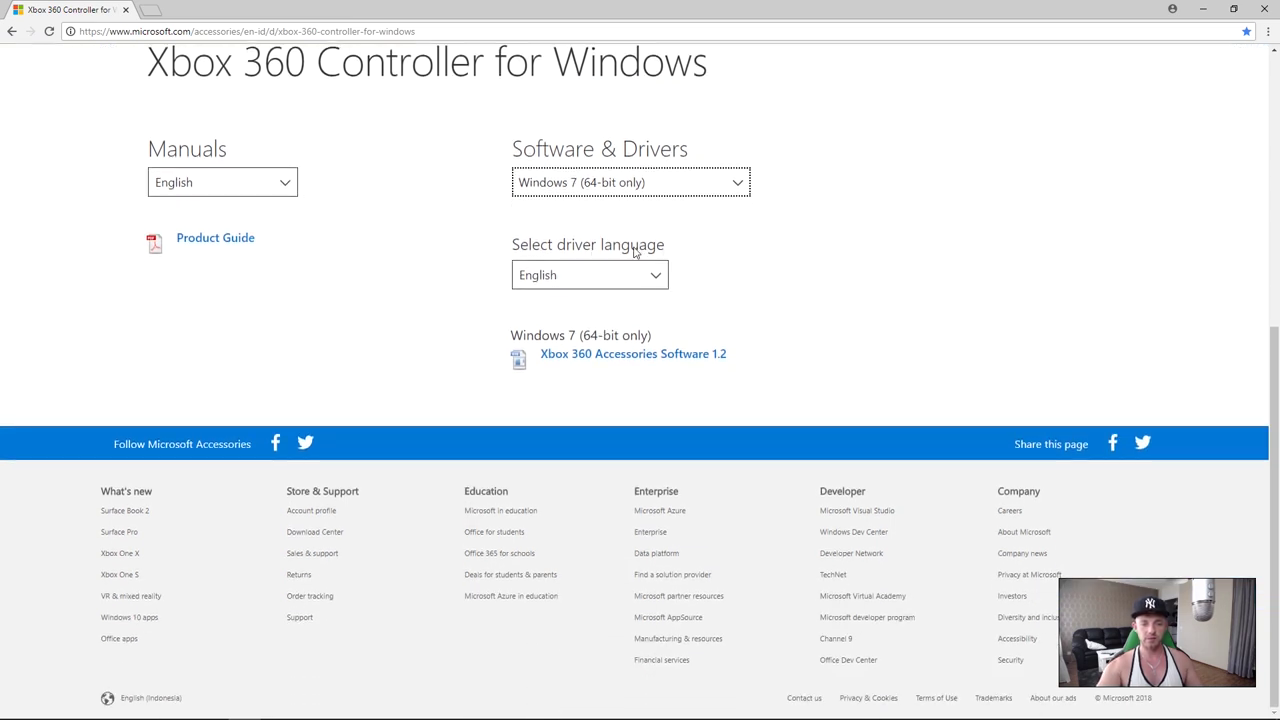
# Download Xbox 360 Accessories Software 1.2, show Xbox360_64Eng in Downloads, and close Chrome
pyautogui.click(612, 359)
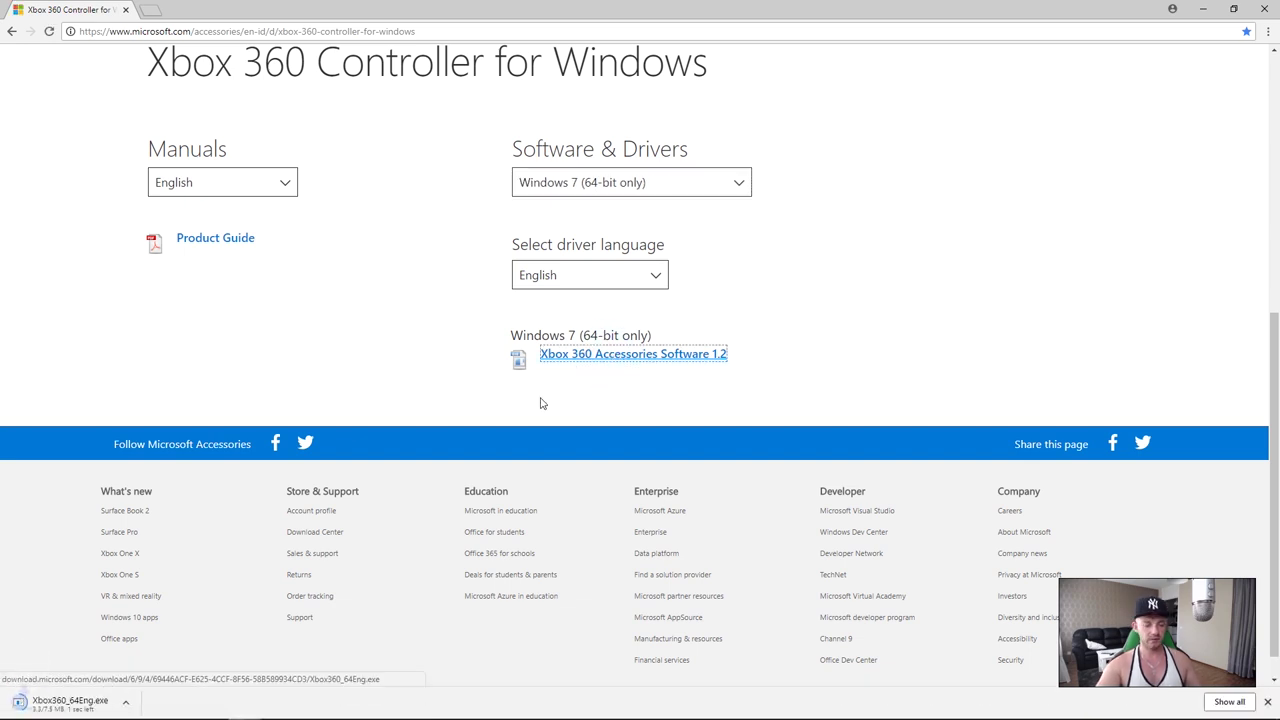
pyautogui.click(137, 703)
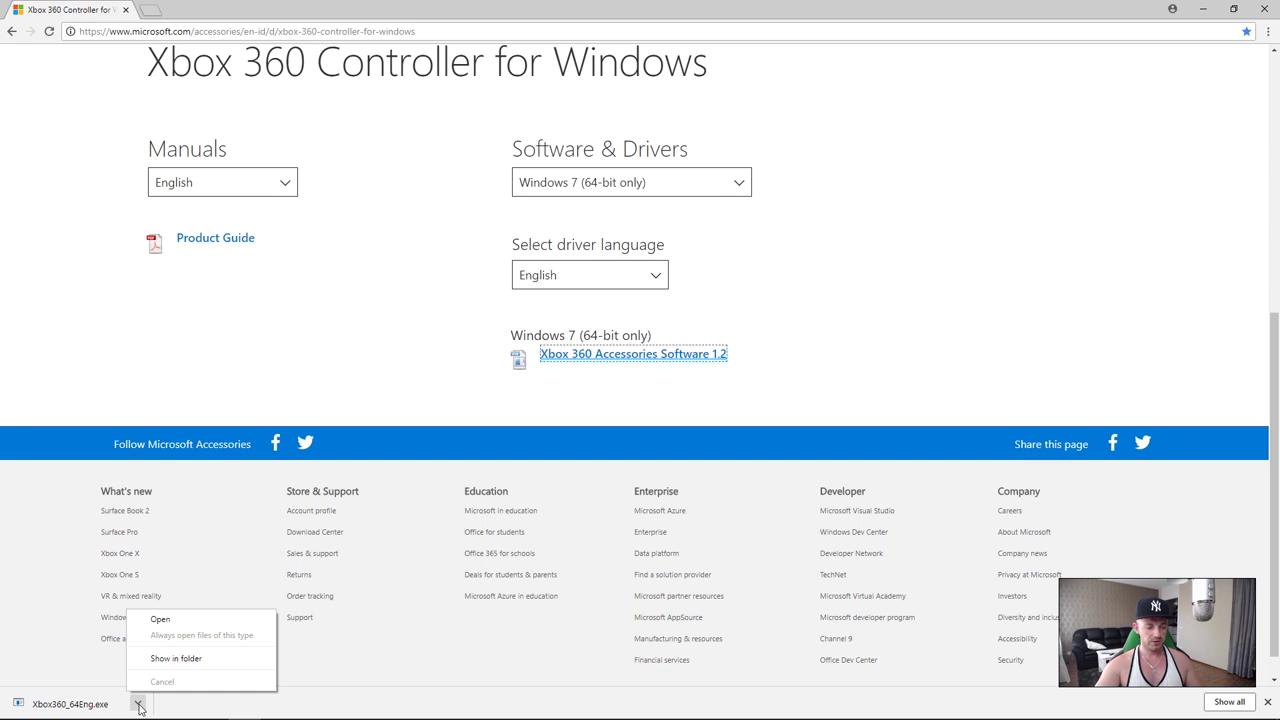
pyautogui.click(176, 658)
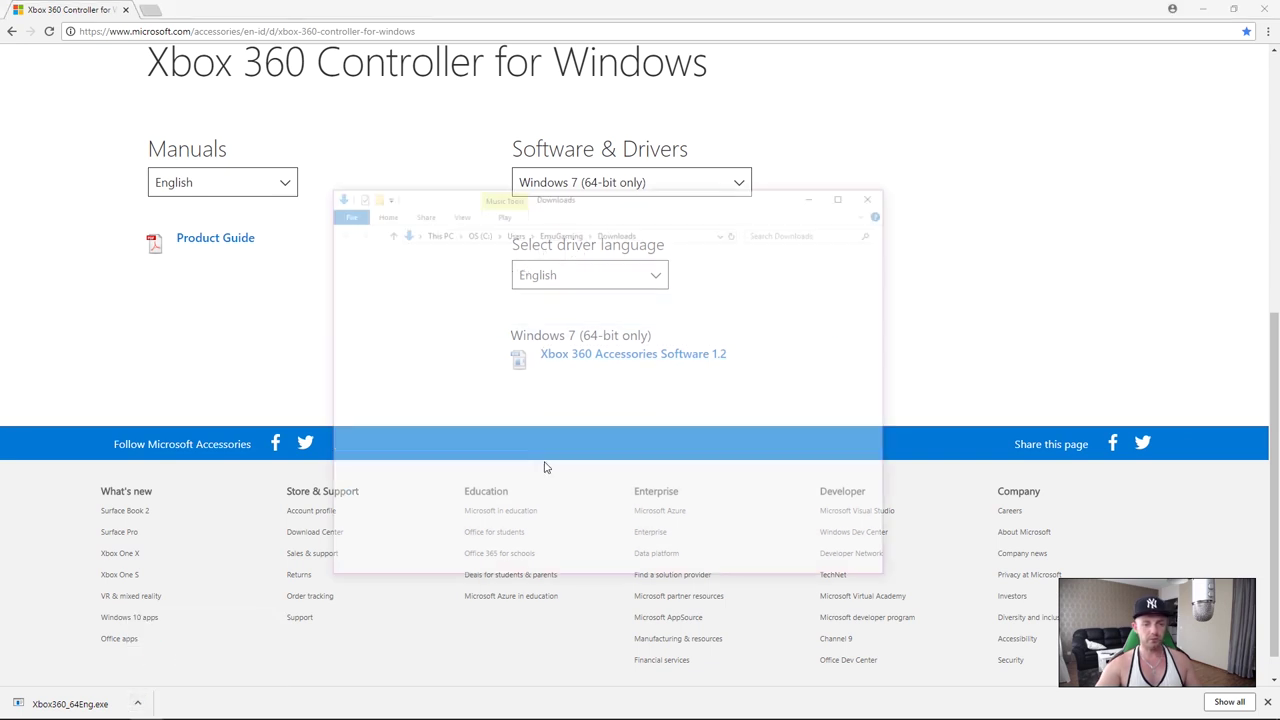
pyautogui.click(1266, 10)
# Move Xbox360_64Eng beside the DS4Windows desktop folder and move the welcome window upper left
pyautogui.doubleClick(478, 330)
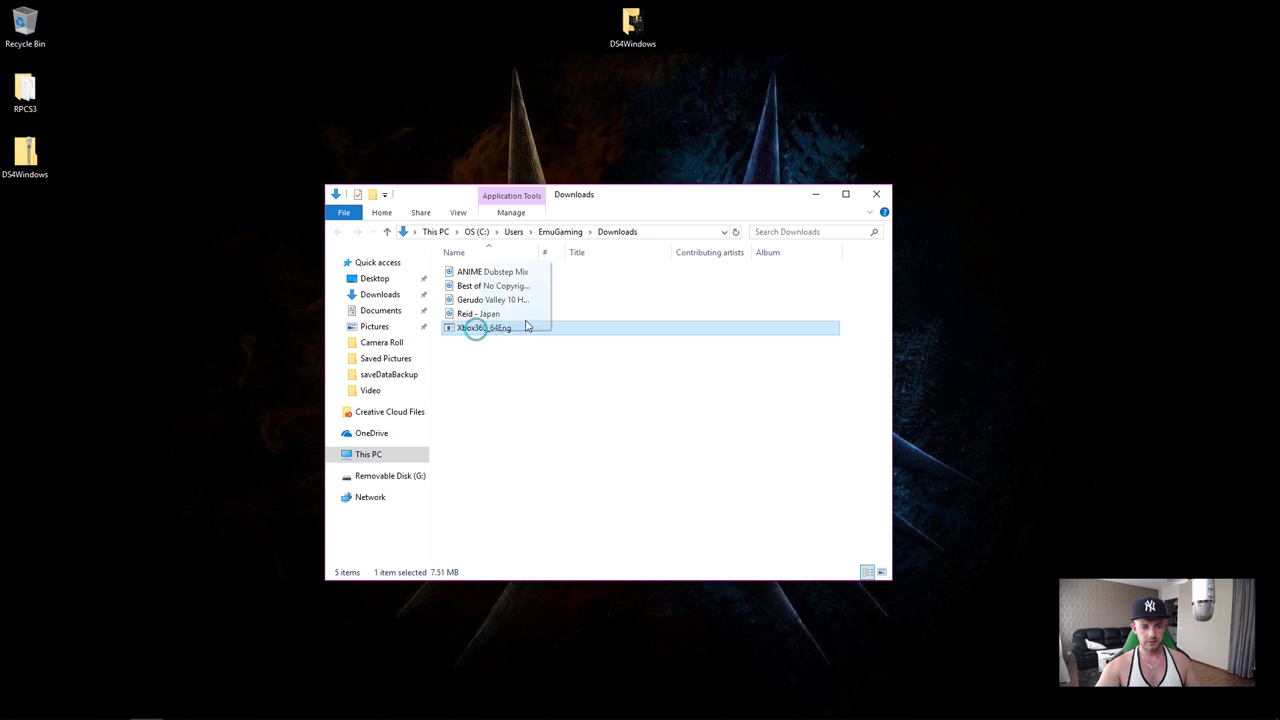
pyautogui.moveTo(527, 327); pyautogui.dragTo(745, 97)
pyautogui.click(876, 194)
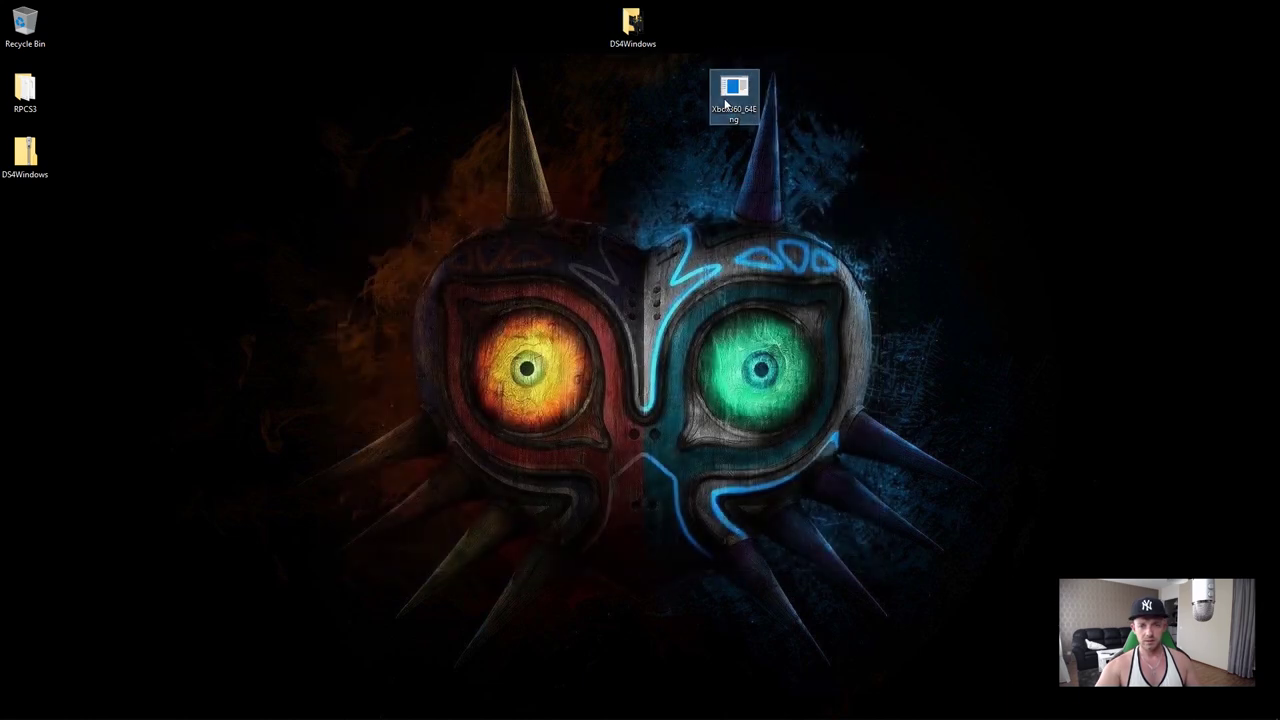
pyautogui.click(750, 105)
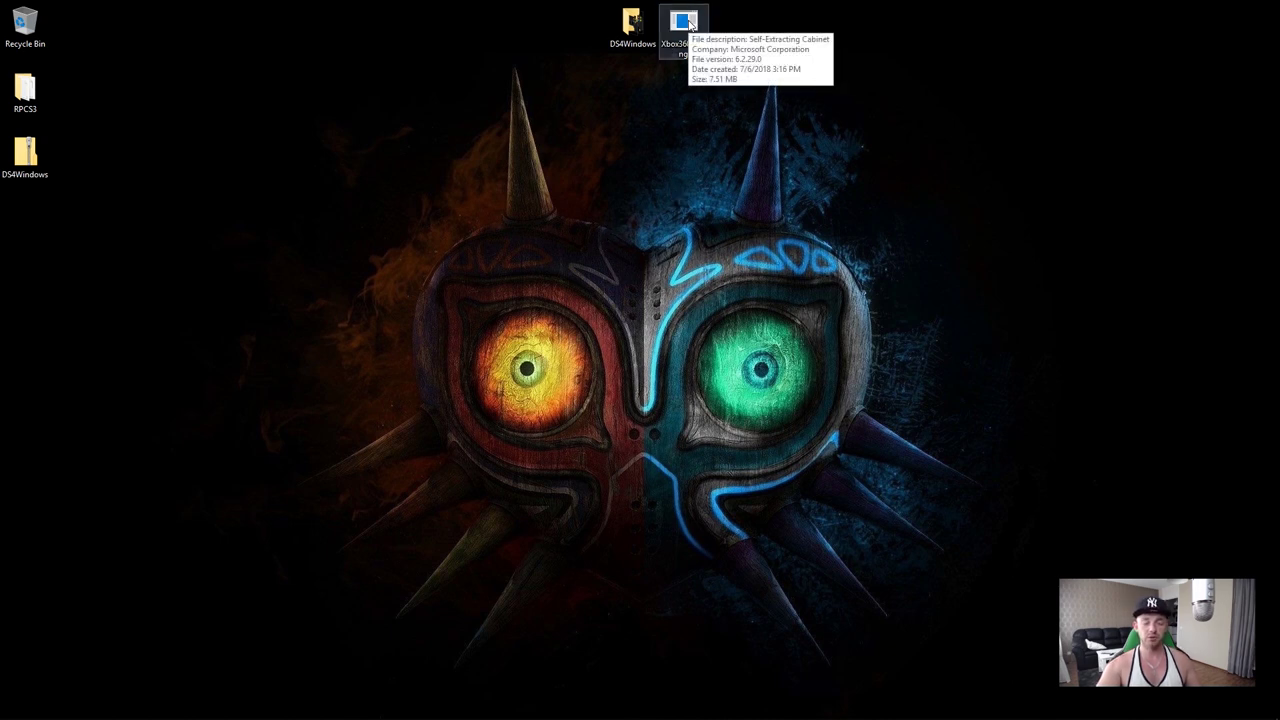
pyautogui.moveTo(348, 712)
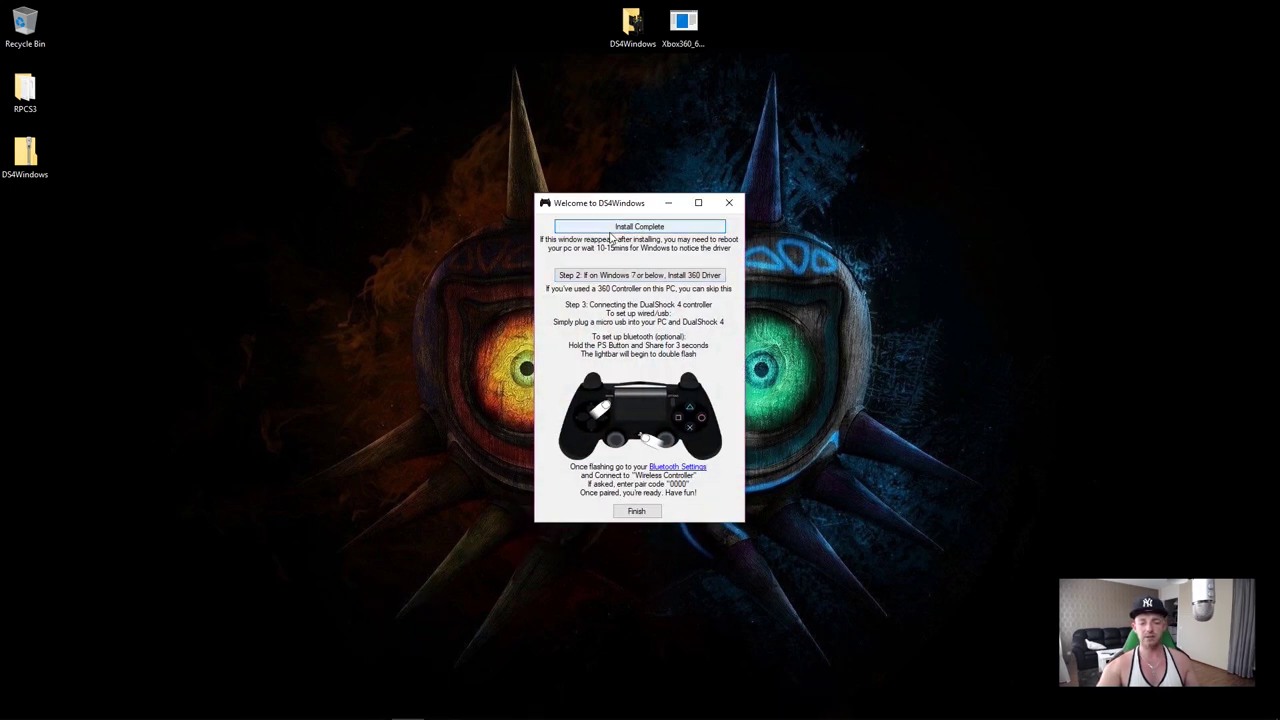
pyautogui.moveTo(609, 203); pyautogui.dragTo(376, 152)
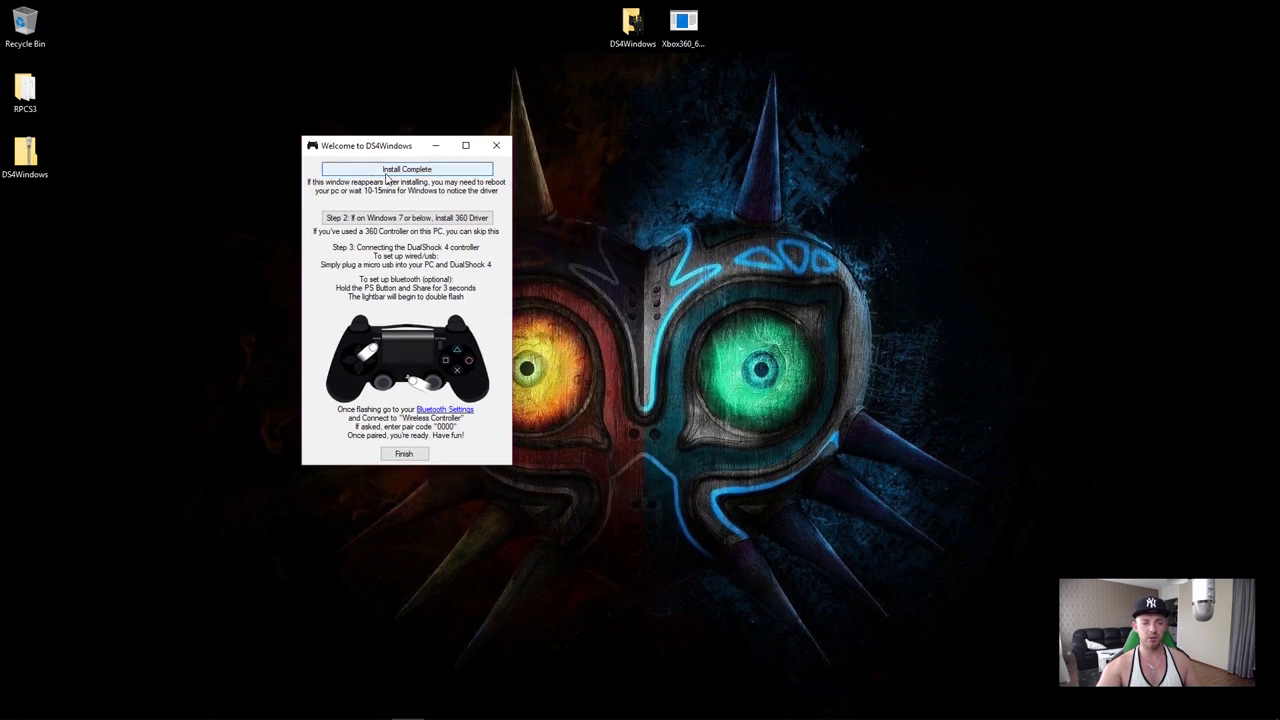
# Install Xbox 360 Accessories Software from Xbox360_64Eng, approving UAC and accepting the licence agreement
pyautogui.doubleClick(684, 24)
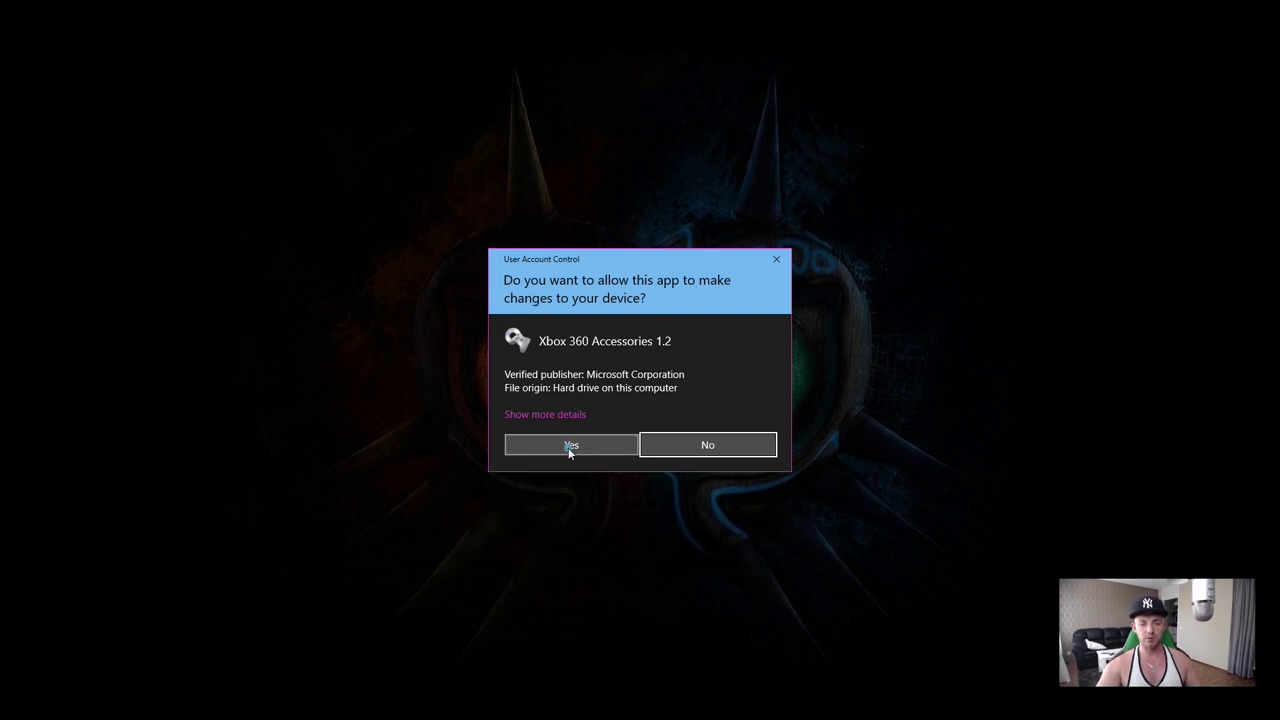
pyautogui.click(569, 447)
pyautogui.click(181, 347)
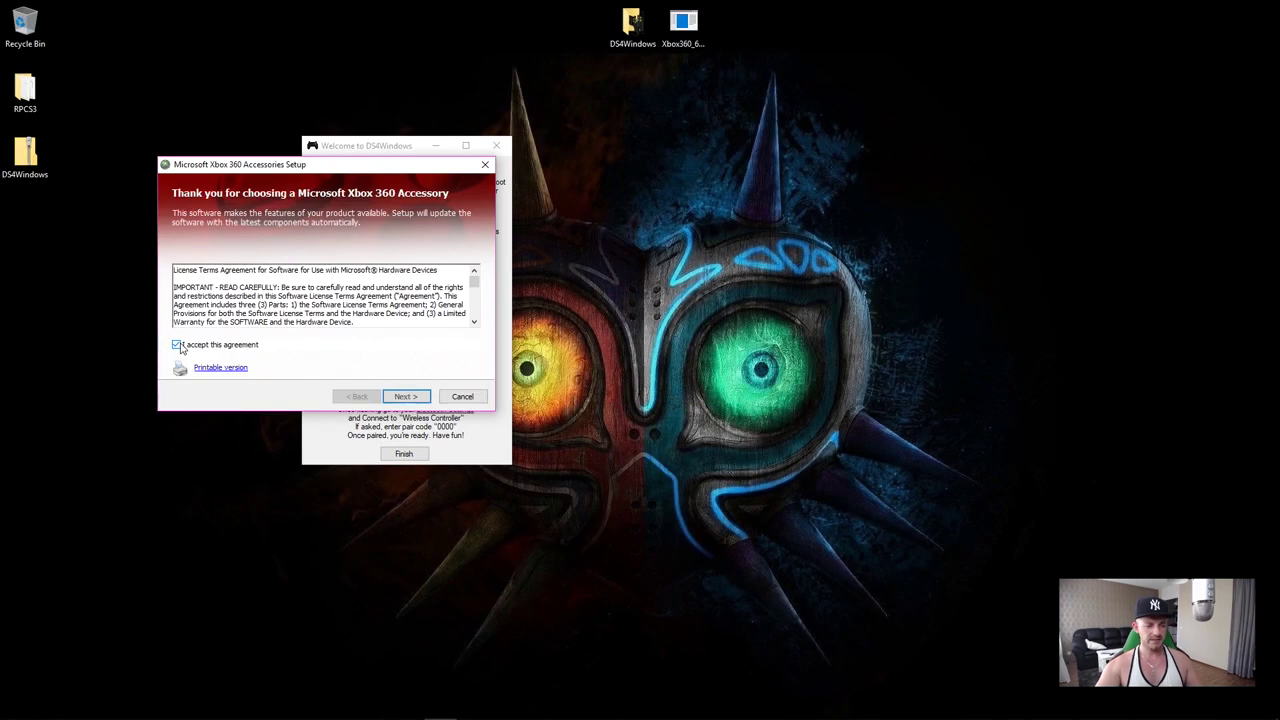
pyautogui.click(404, 396)
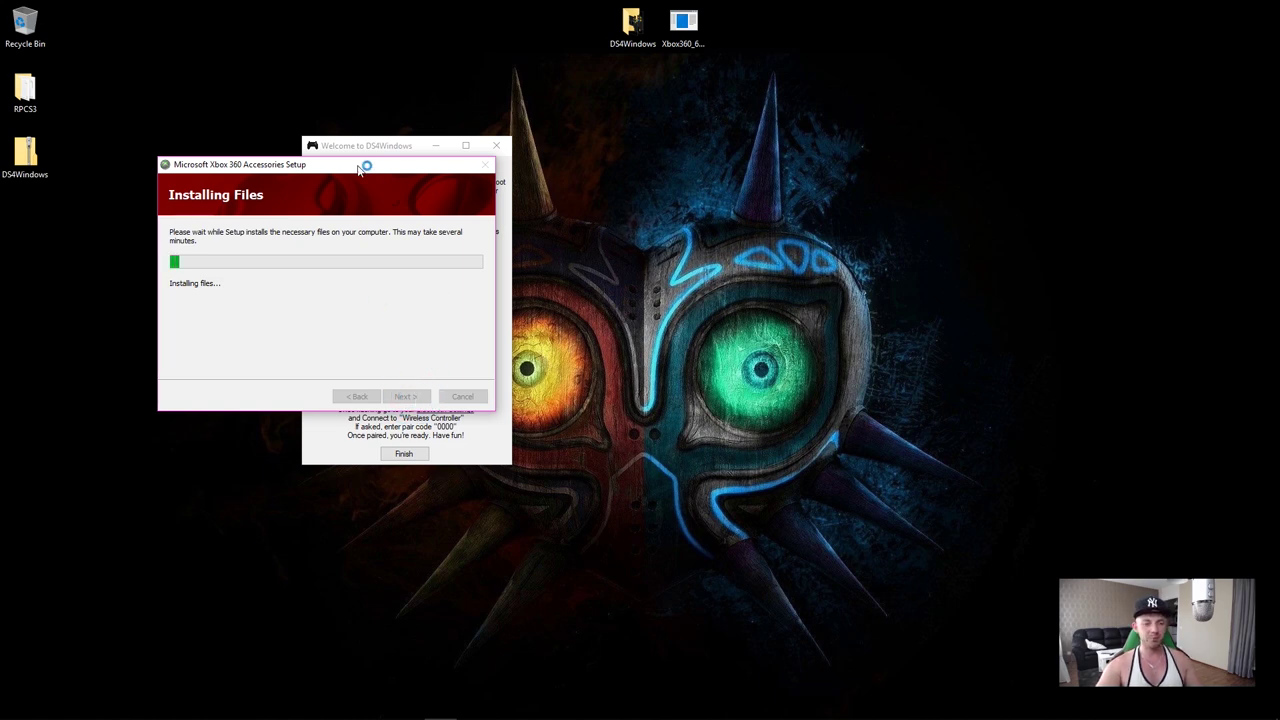
pyautogui.moveTo(360, 166); pyautogui.dragTo(936, 139)
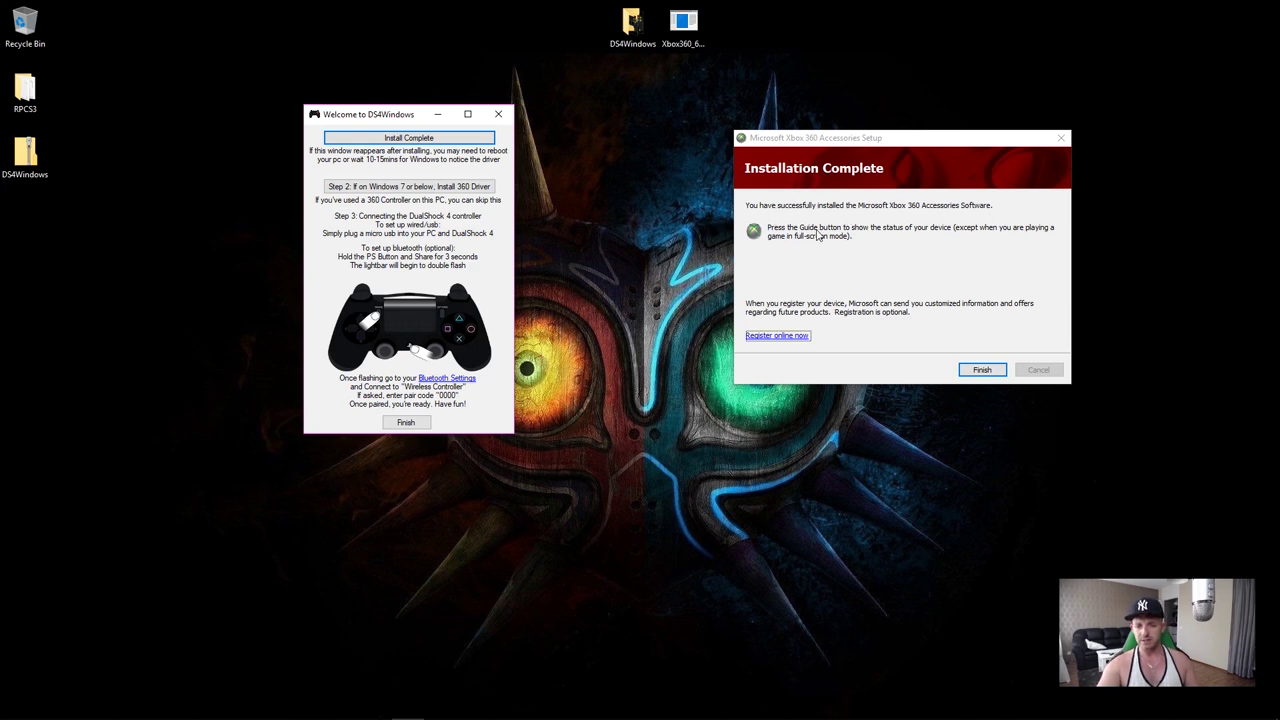
pyautogui.click(982, 370)
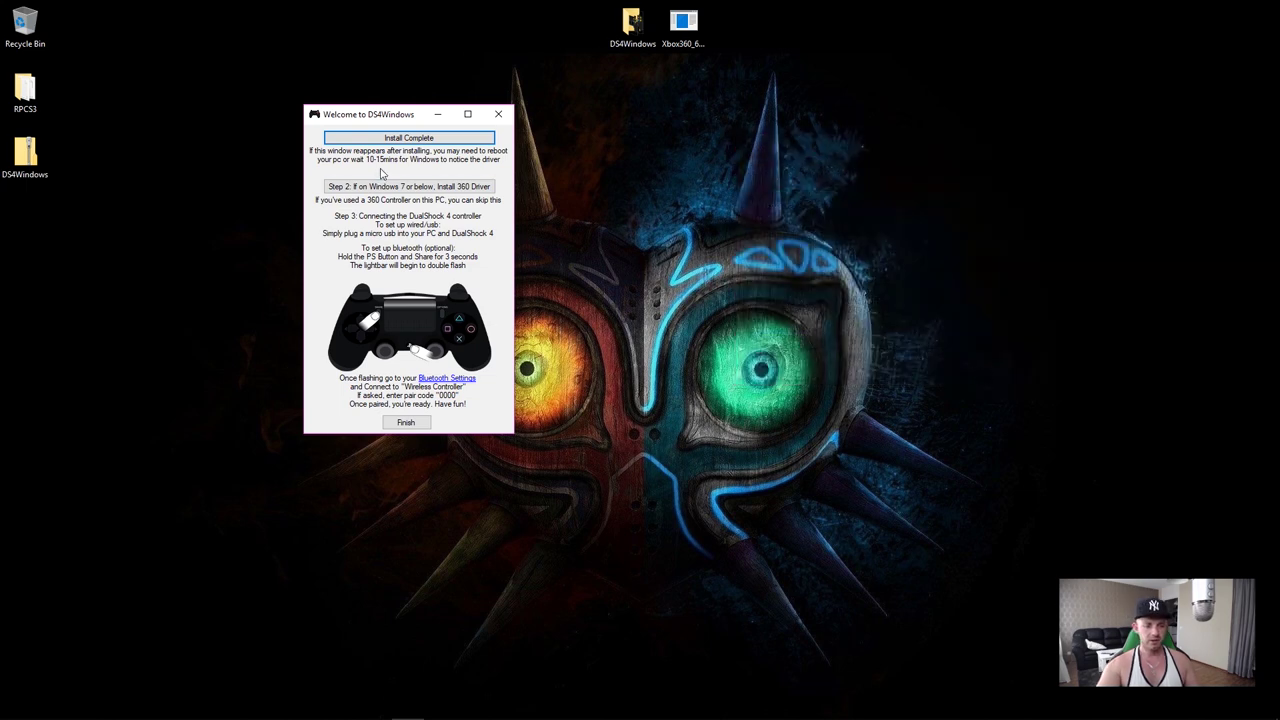
# Close the DS4Windows welcome window and refresh the desktop
pyautogui.click(405, 422)
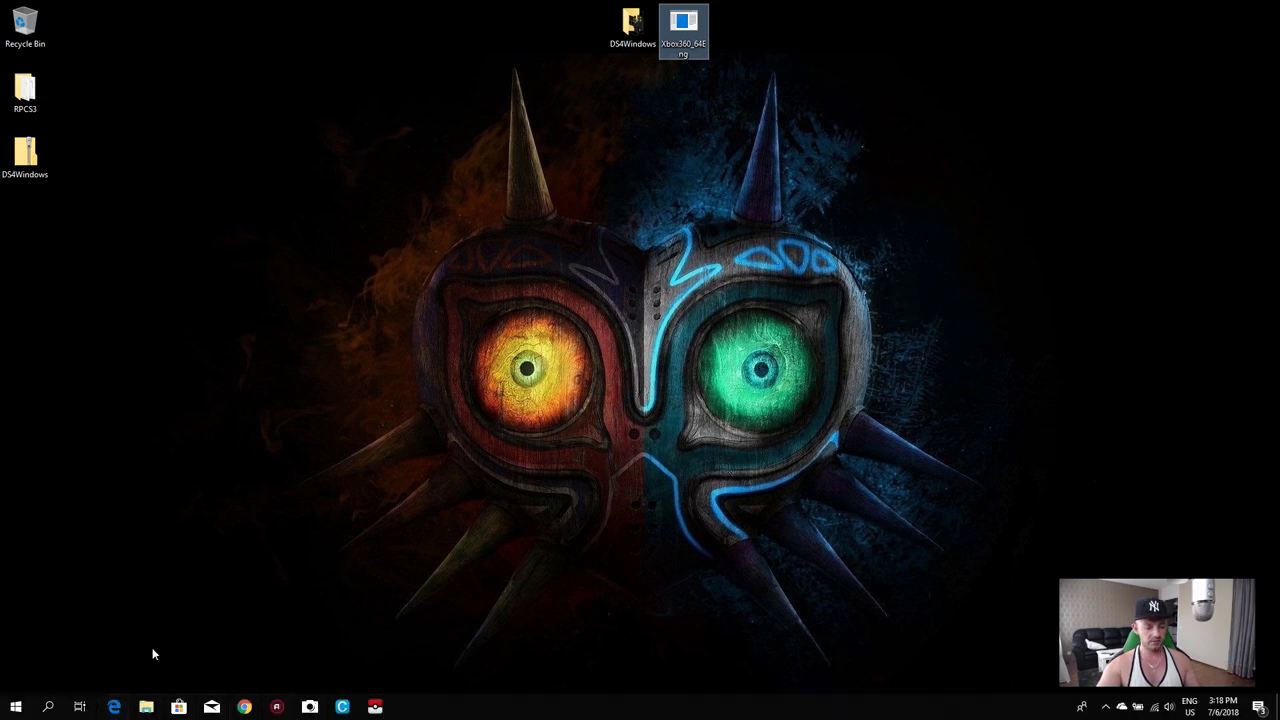
pyautogui.rightClick(663, 314)
pyautogui.click(680, 346)
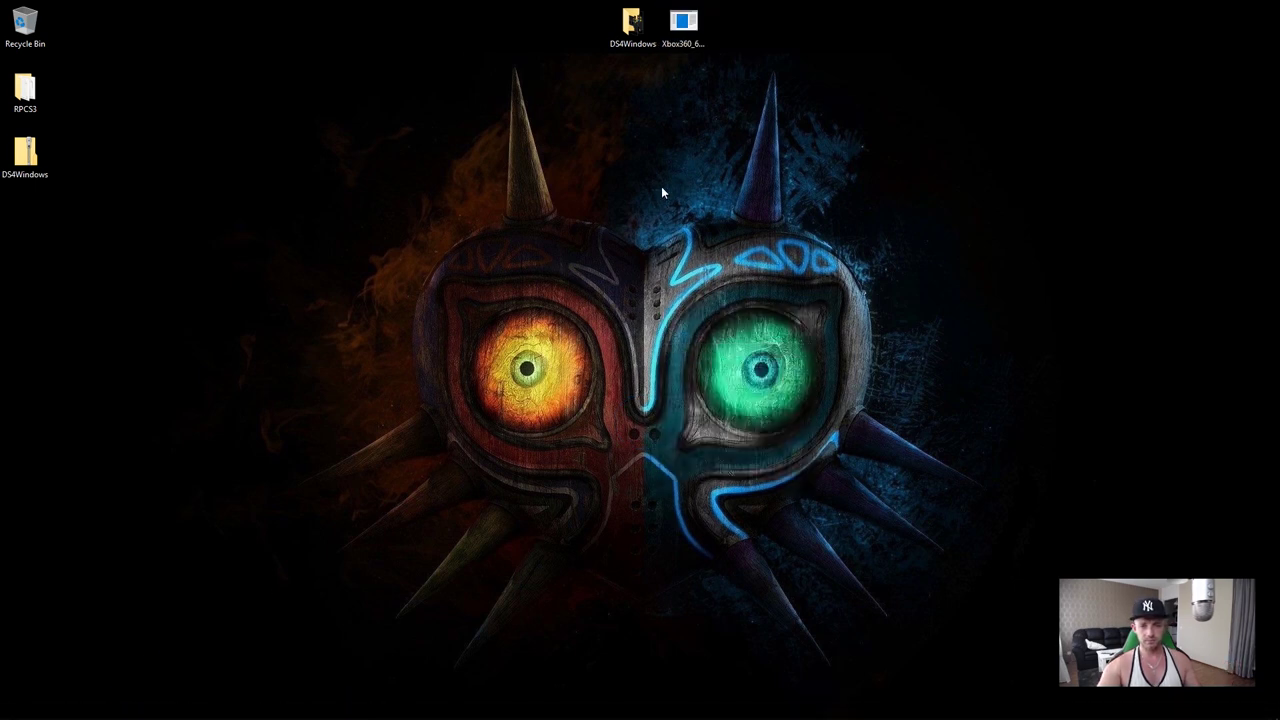
# Pin DS4Windows.exe from the DS4Windows folder to the taskbar
pyautogui.doubleClick(631, 22)
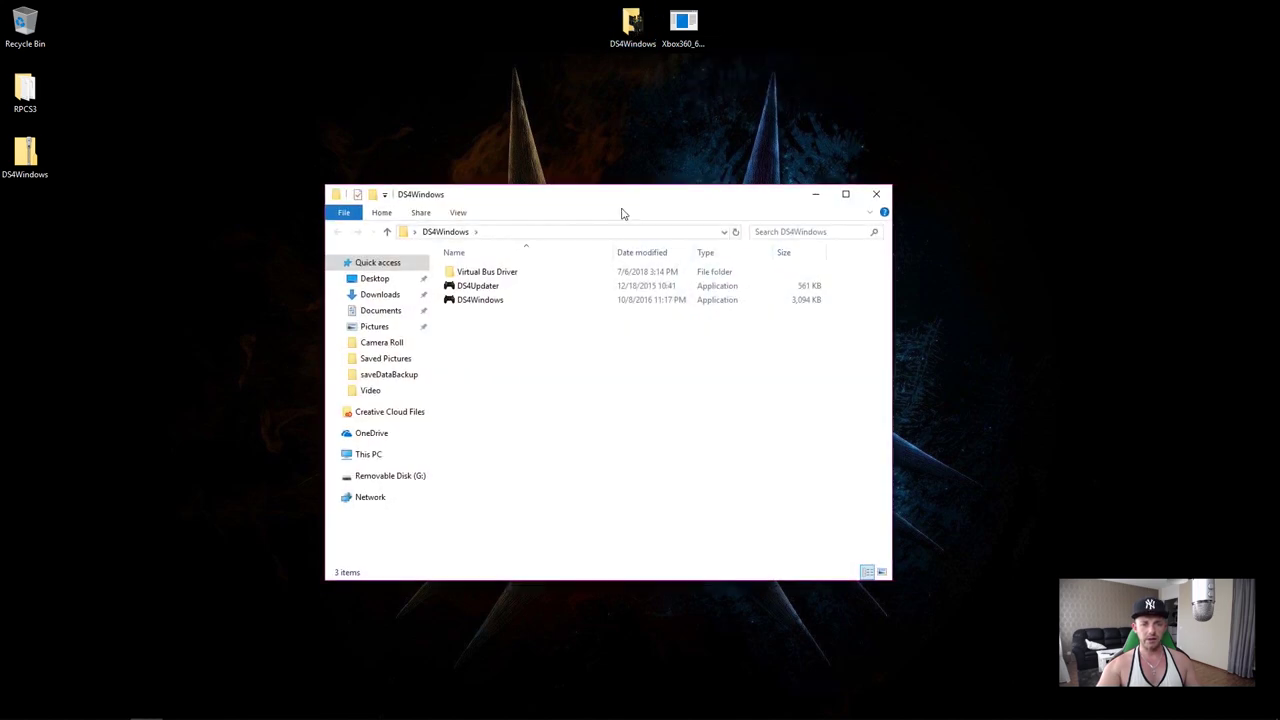
pyautogui.click(482, 301)
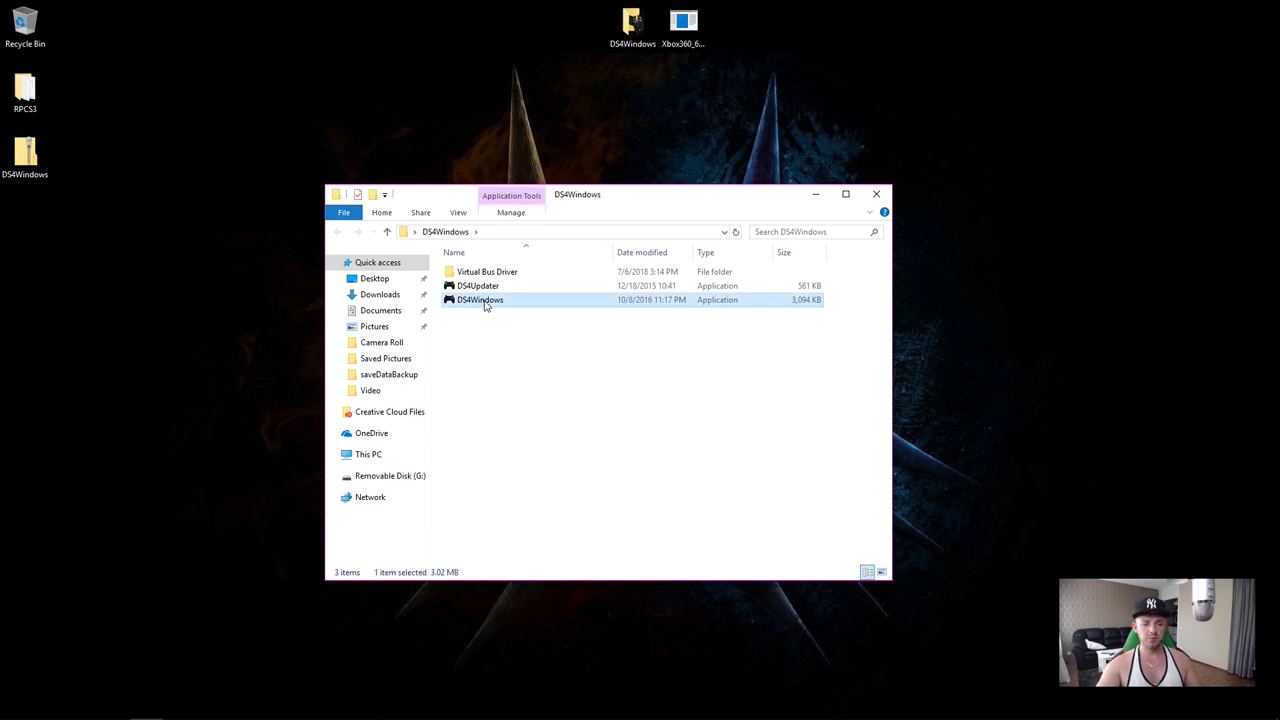
pyautogui.rightClick(485, 306)
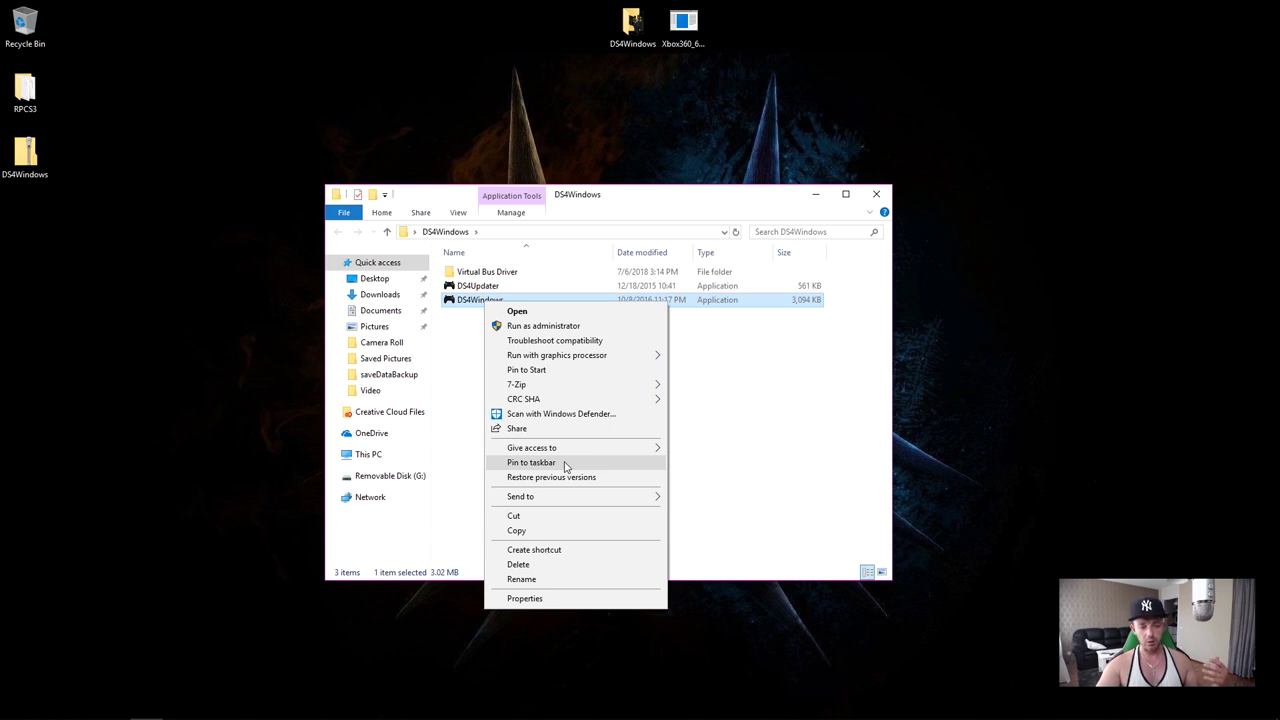
pyautogui.moveTo(644, 503)
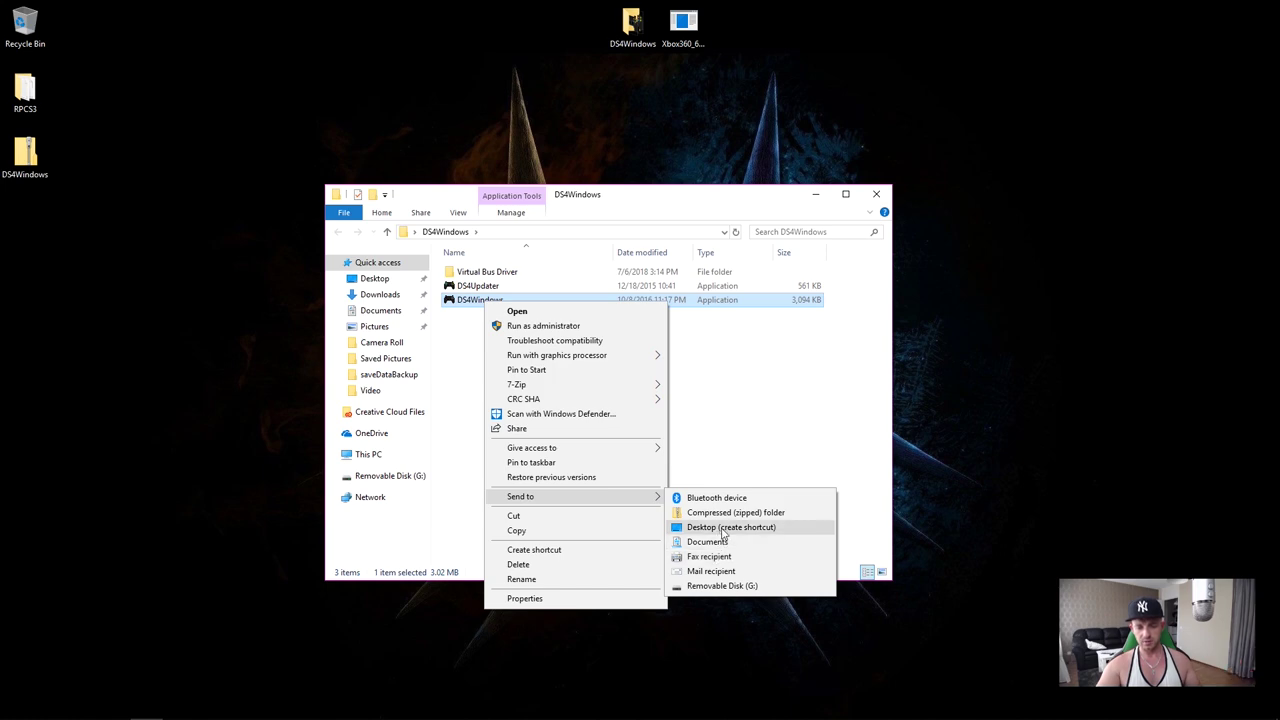
pyautogui.click(531, 462)
# Close the folder window, move the DS4Windows folder under RPCS3, and launch DS4Windows from the taskbar
pyautogui.click(876, 194)
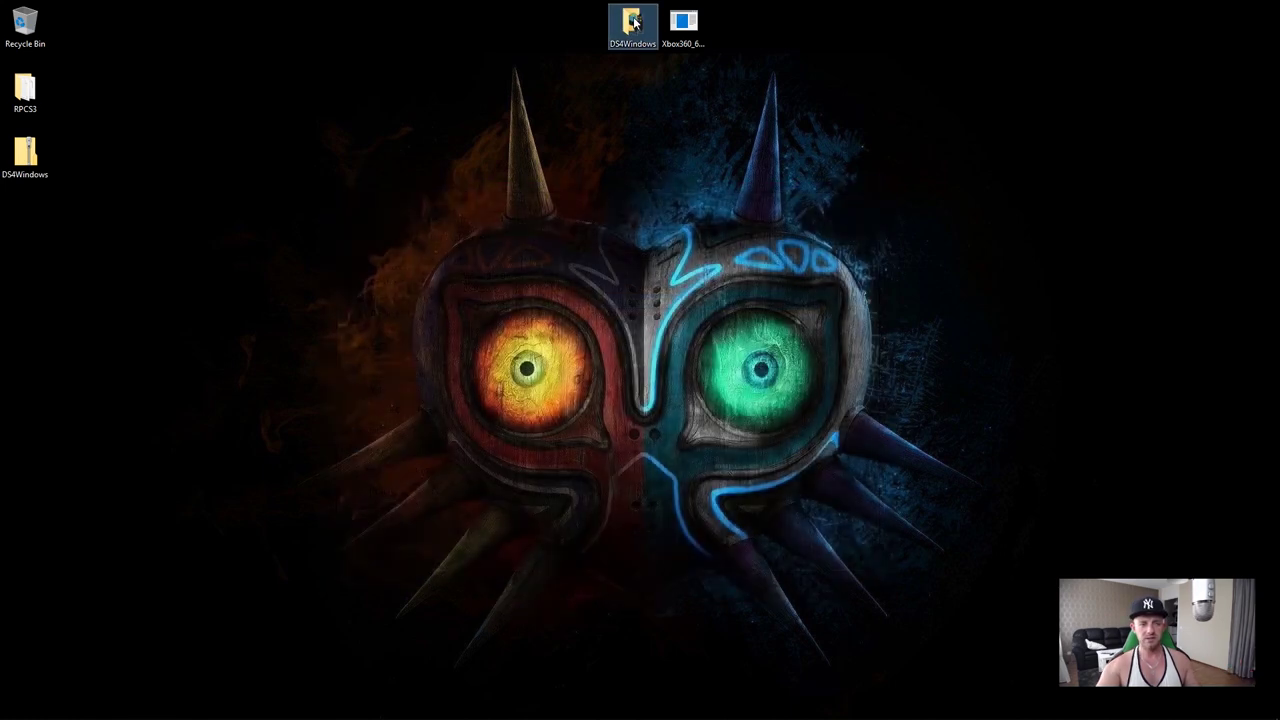
pyautogui.moveTo(633, 22); pyautogui.dragTo(30, 220)
pyautogui.moveTo(430, 714)
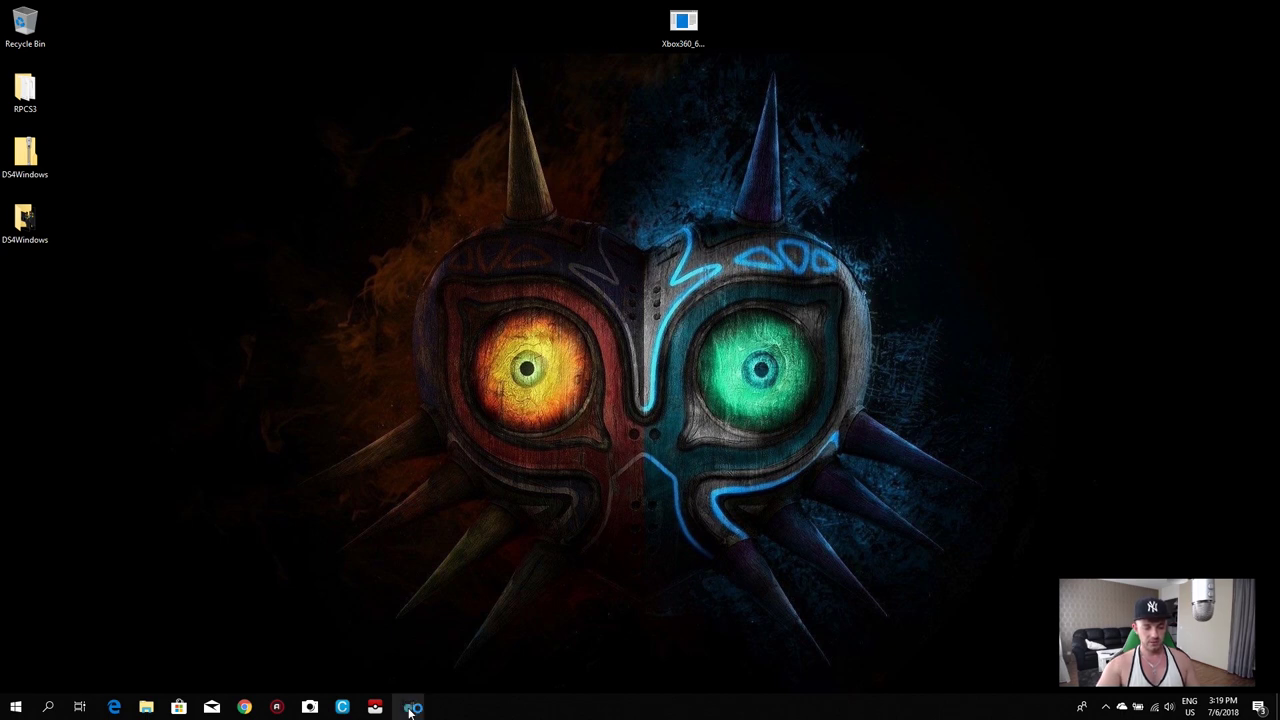
pyautogui.click(412, 708)
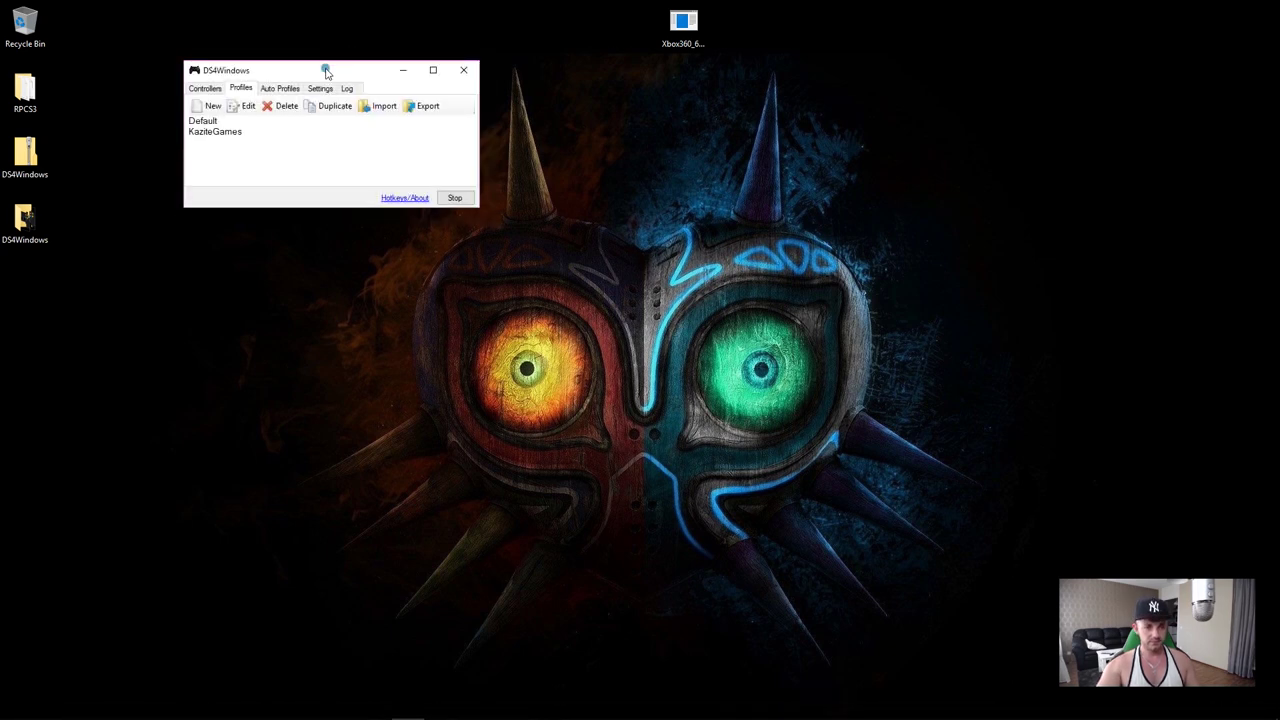
pyautogui.moveTo(325, 70); pyautogui.dragTo(640, 132)
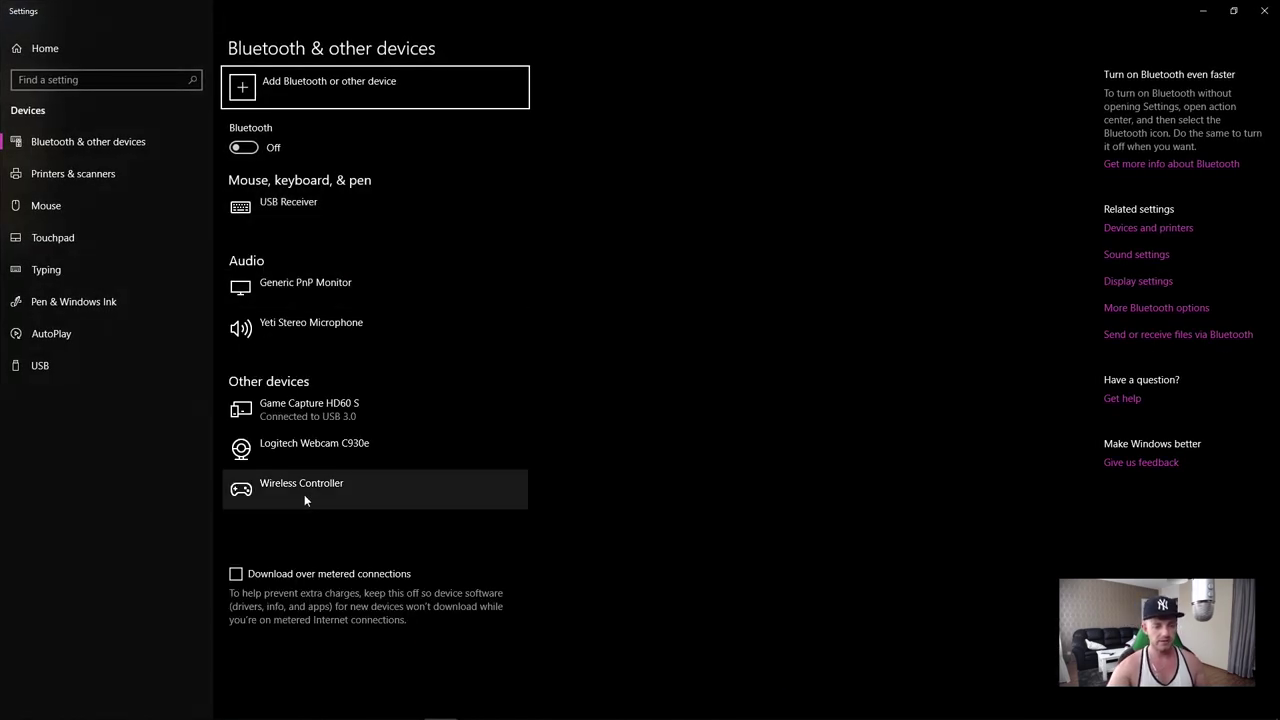
# On the Controllers tab, stop and restart DS4Windows so the controller is detected, then maximize
pyautogui.click(1265, 11)
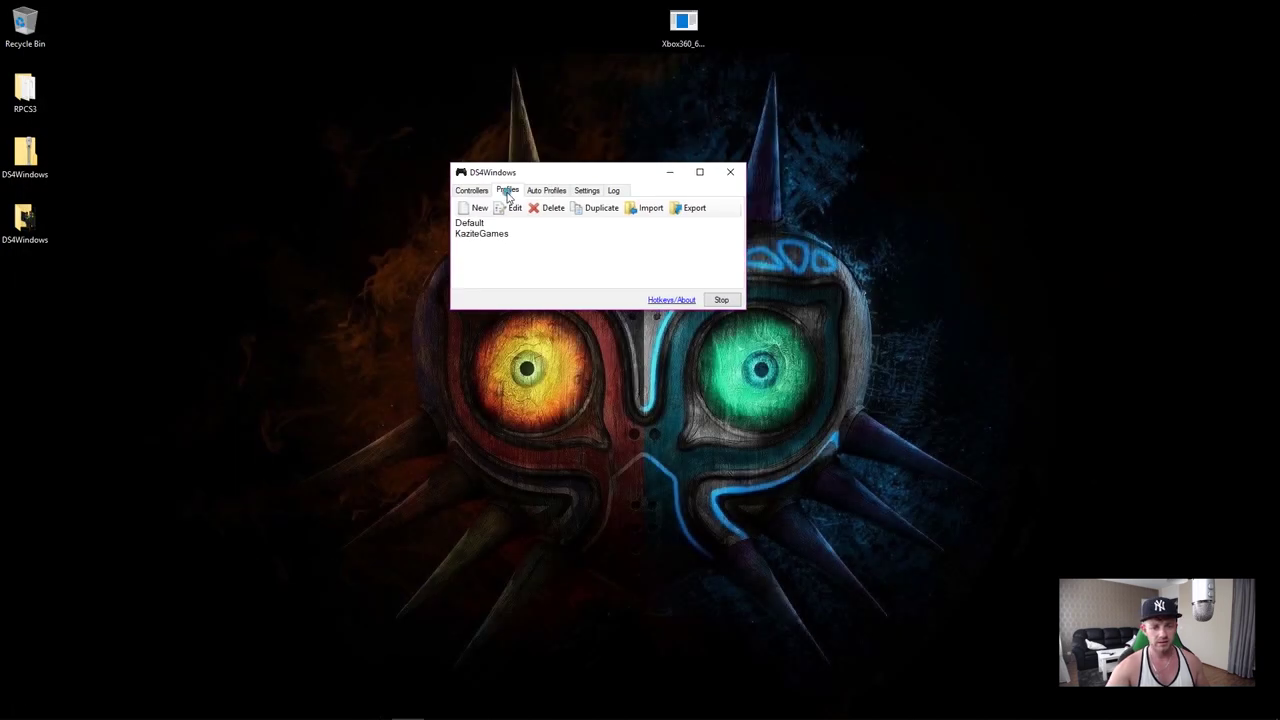
pyautogui.click(467, 192)
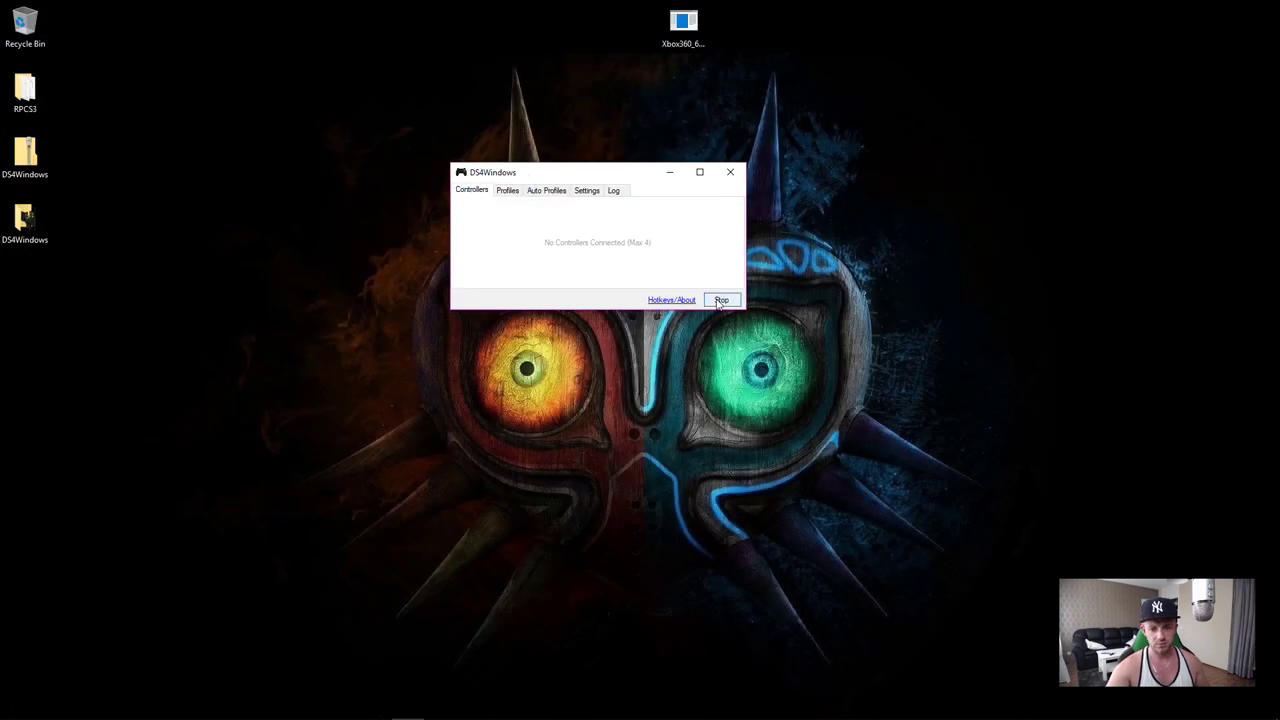
pyautogui.moveTo(614, 171); pyautogui.dragTo(658, 171)
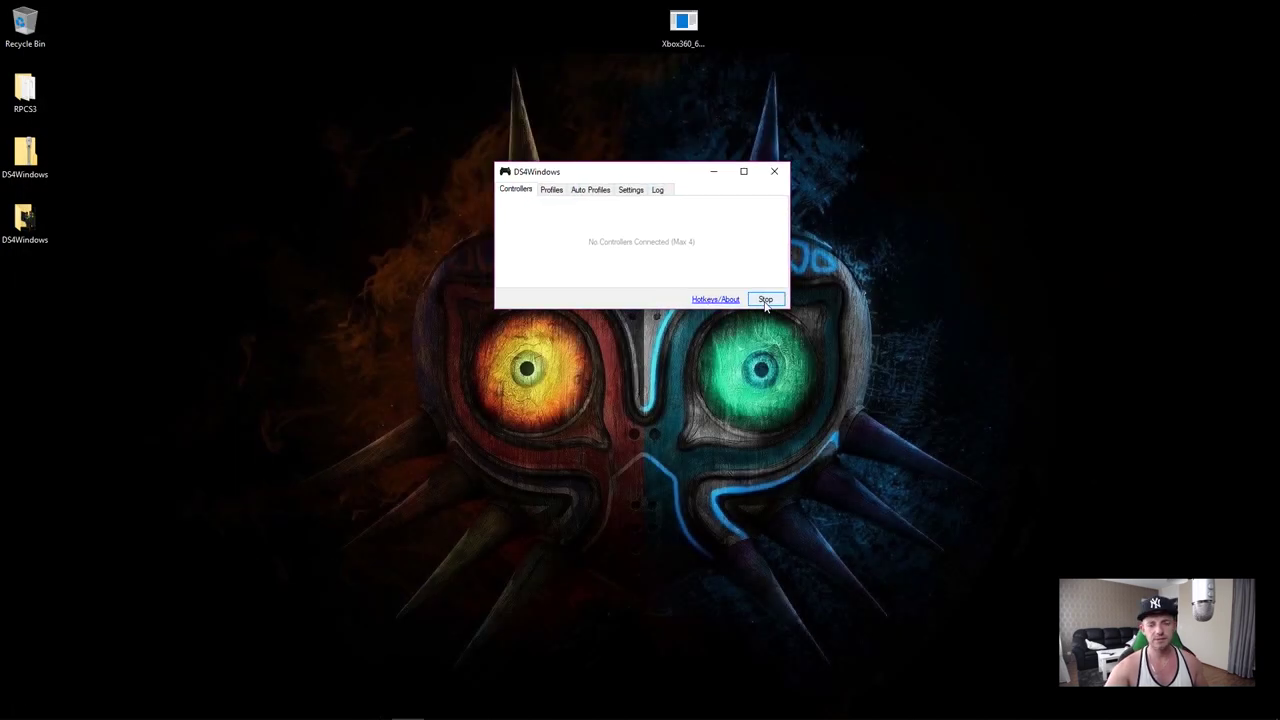
pyautogui.click(765, 300)
pyautogui.click(766, 300)
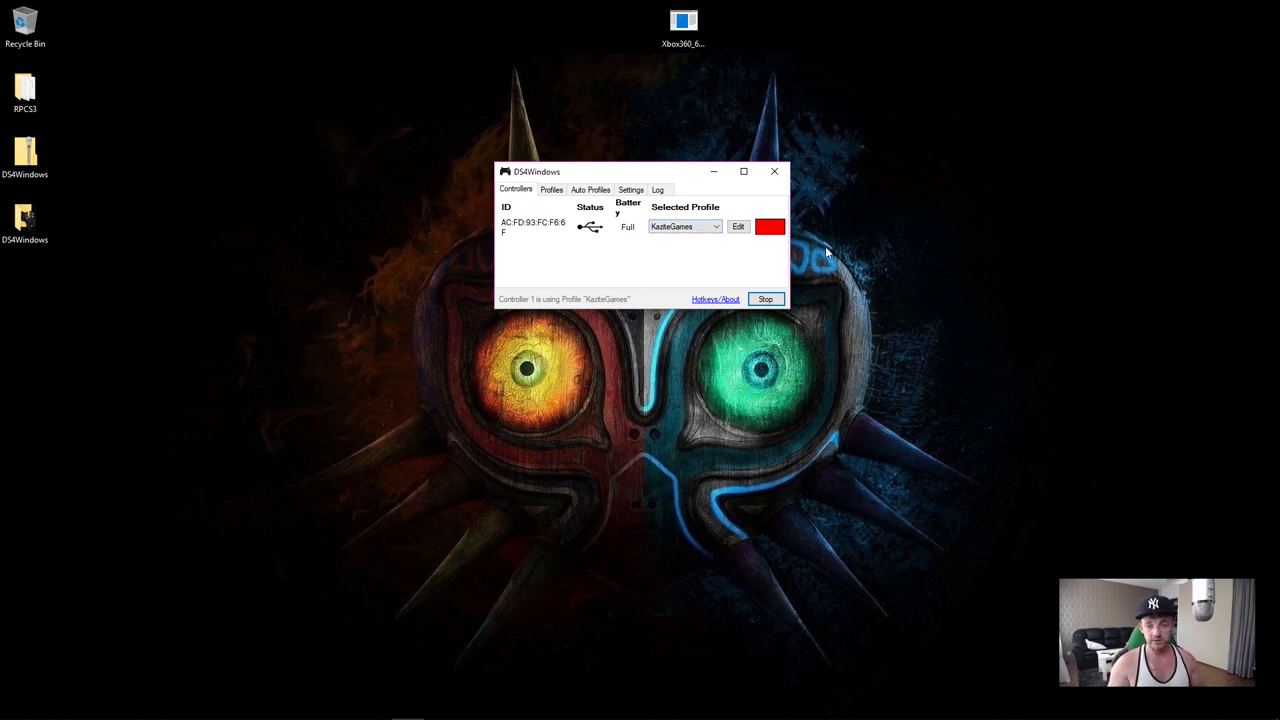
pyautogui.click(743, 171)
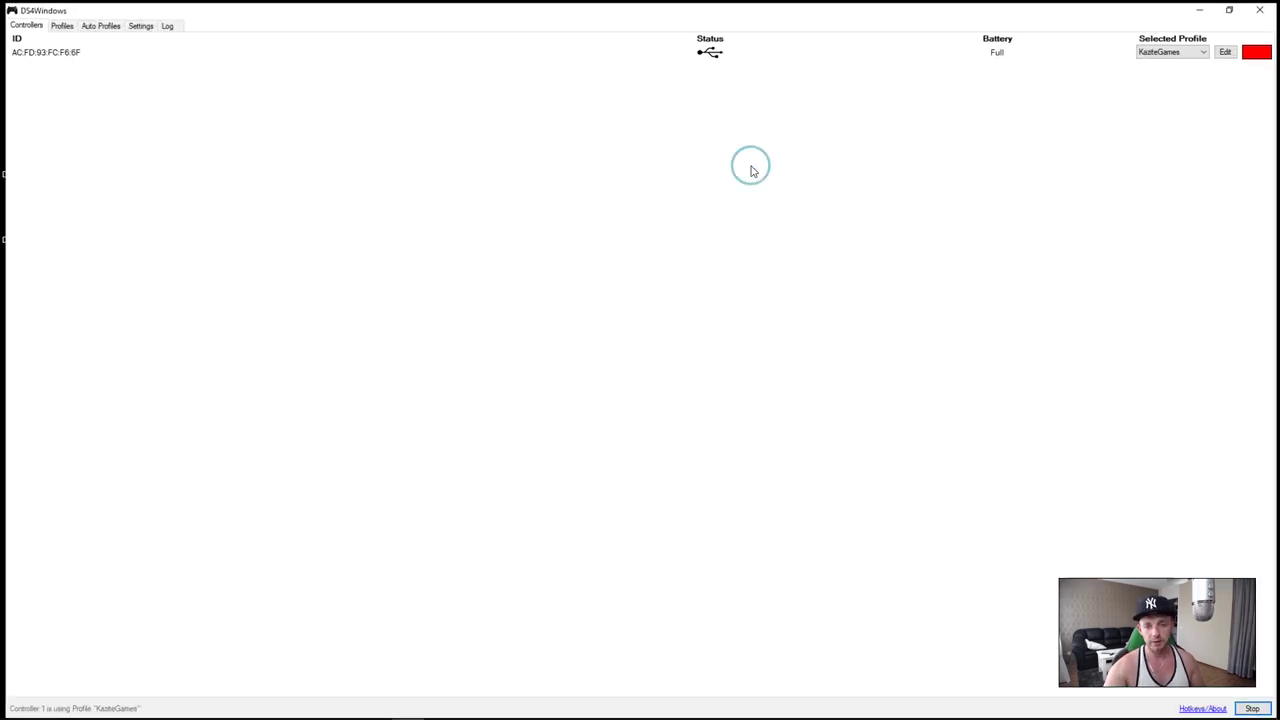
# Edit the KaziteGames profile, lowering its lightbar red level to about 40
pyautogui.click(57, 24)
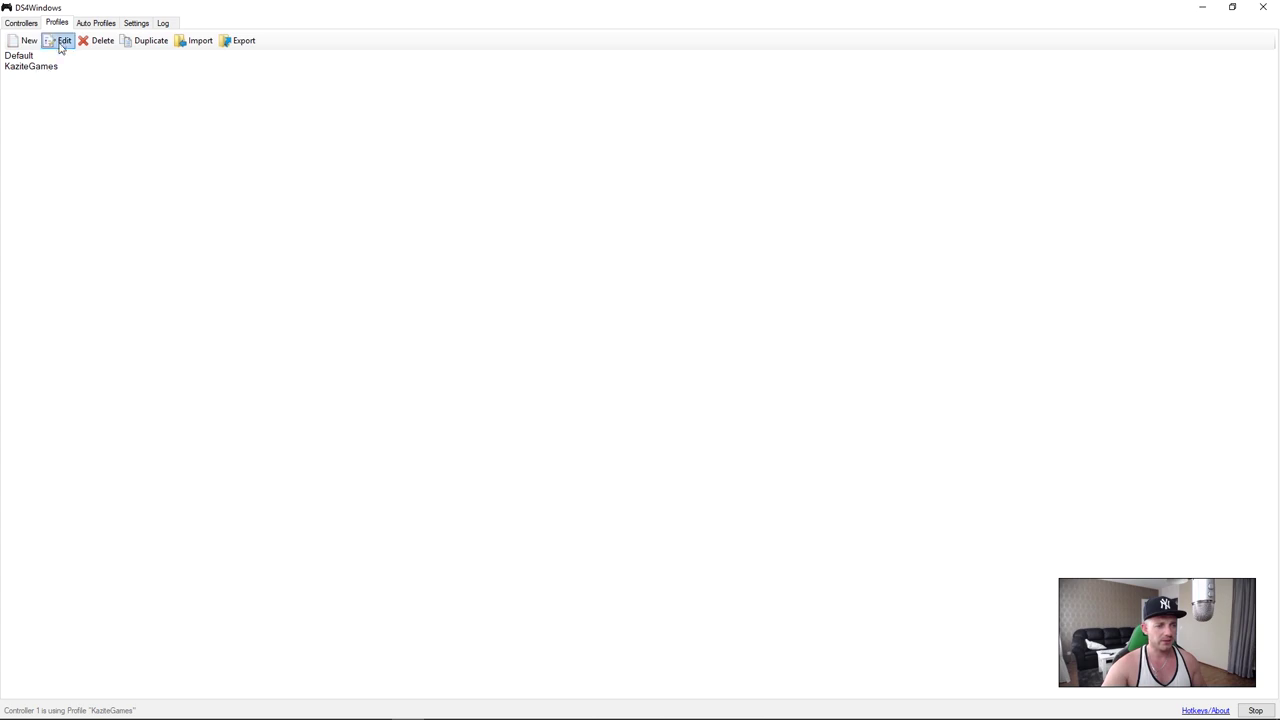
pyautogui.doubleClick(36, 68)
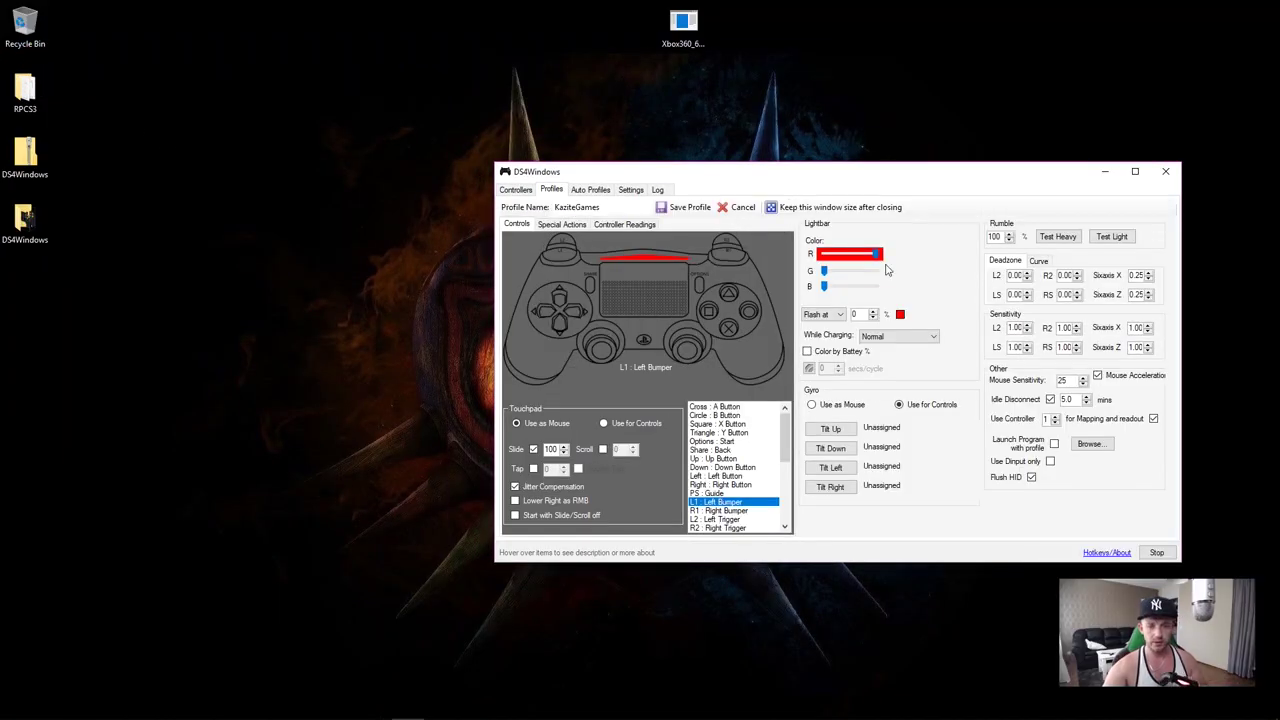
pyautogui.moveTo(889, 179); pyautogui.dragTo(674, 170)
pyautogui.moveTo(659, 243); pyautogui.dragTo(612, 264)
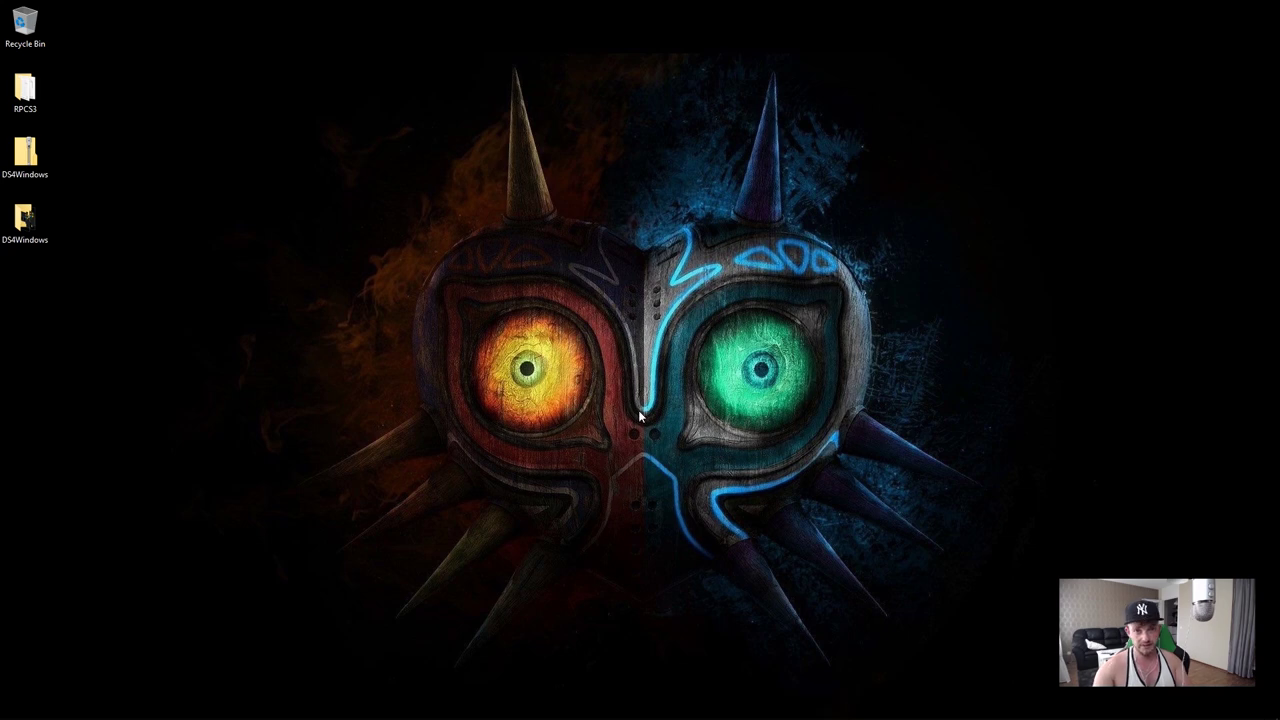
# Restore the DS4Windows window from the taskbar and centre it on screen
pyautogui.click(412, 704)
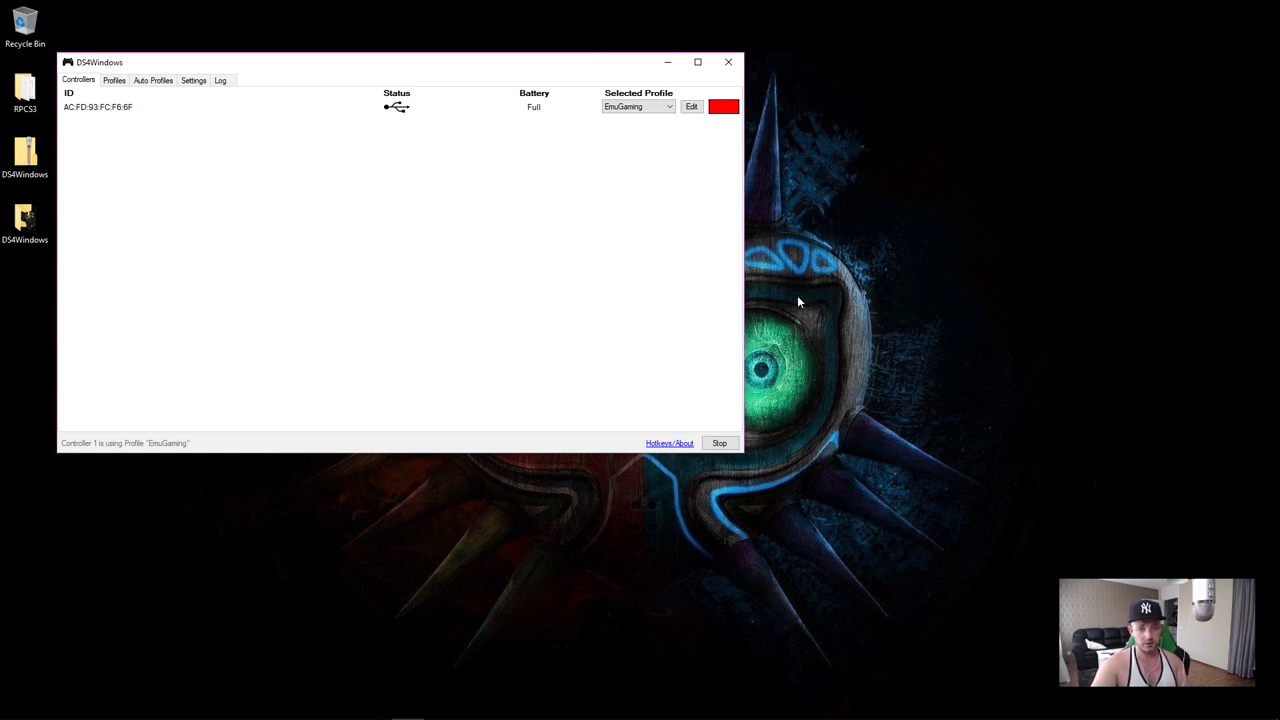
pyautogui.moveTo(409, 709)
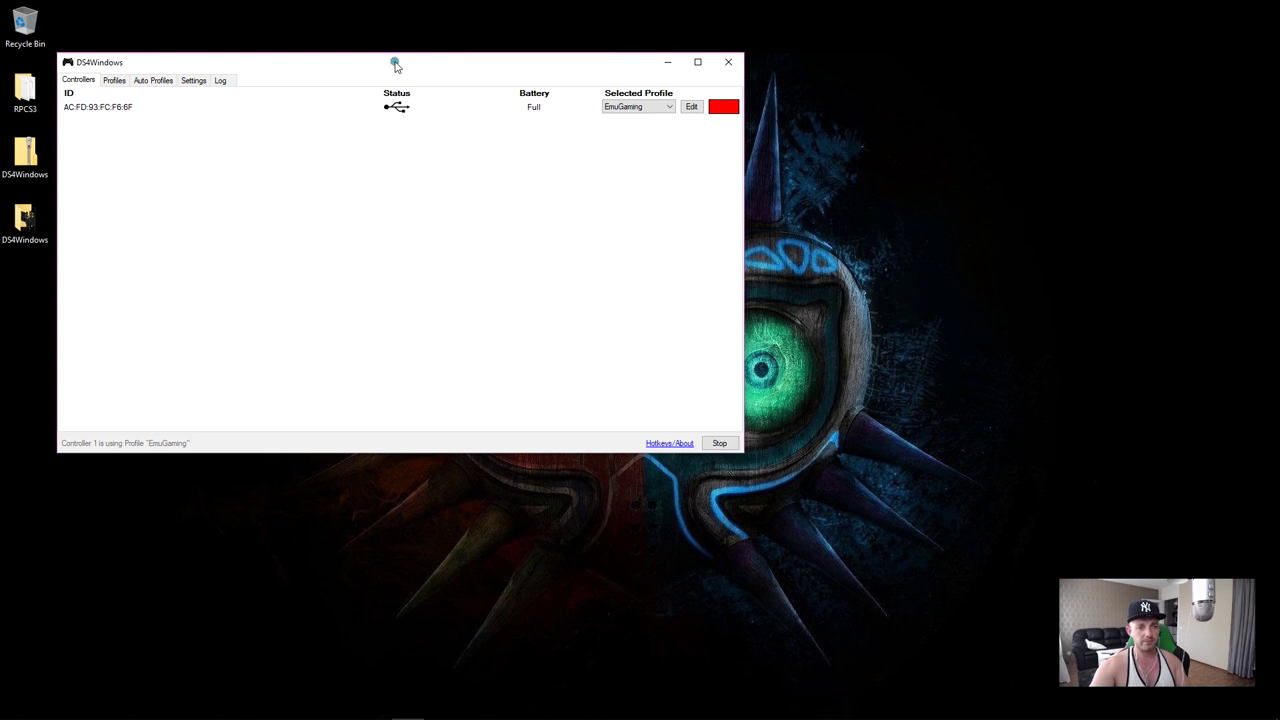
pyautogui.moveTo(396, 67); pyautogui.dragTo(617, 96)
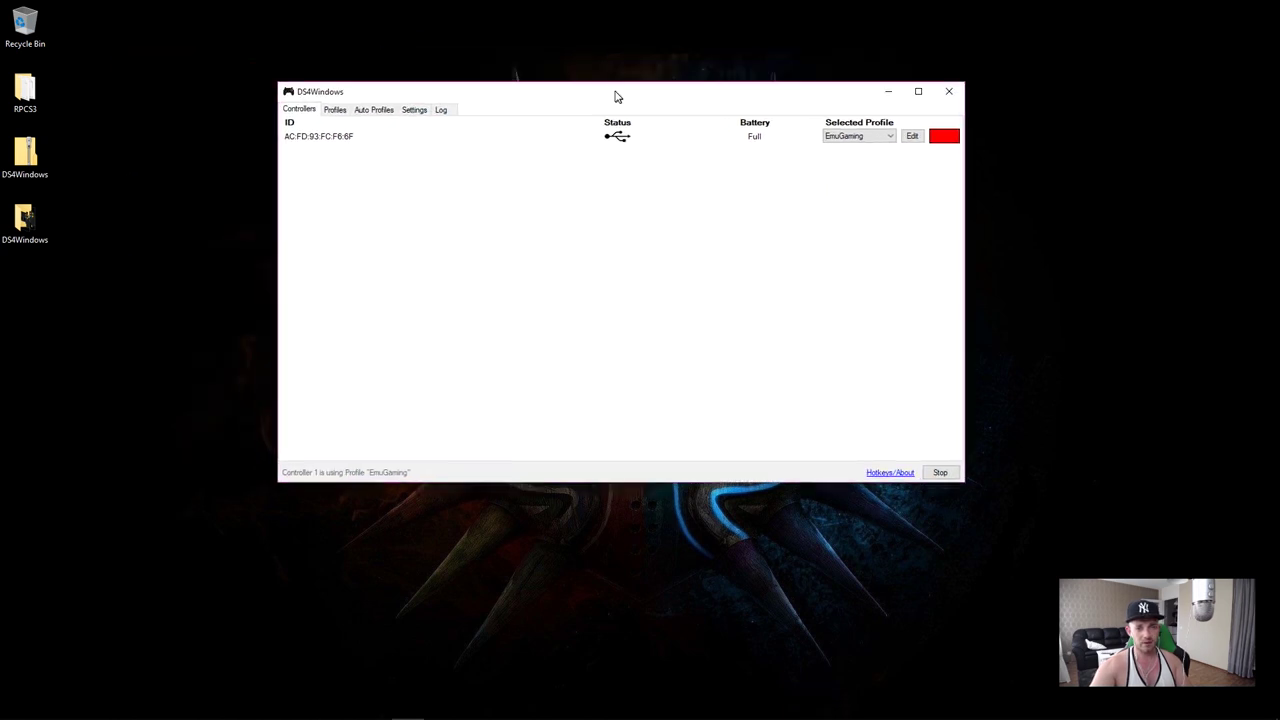
# Edit EmuGaming, raising the lightbar green level to about 225 to make it yellow
pyautogui.click(913, 137)
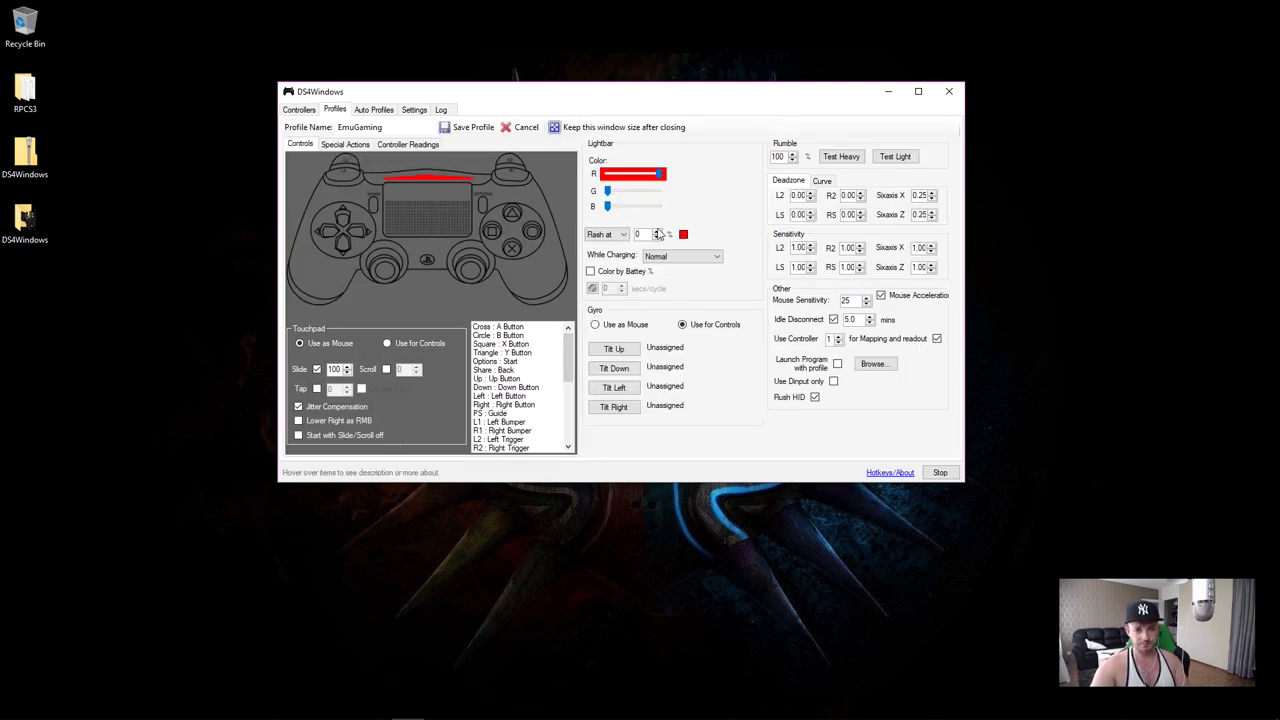
pyautogui.moveTo(607, 191)
pyautogui.mouseDown()
pyautogui.moveTo(657, 208)
pyautogui.moveTo(607, 207)
pyautogui.mouseUp()
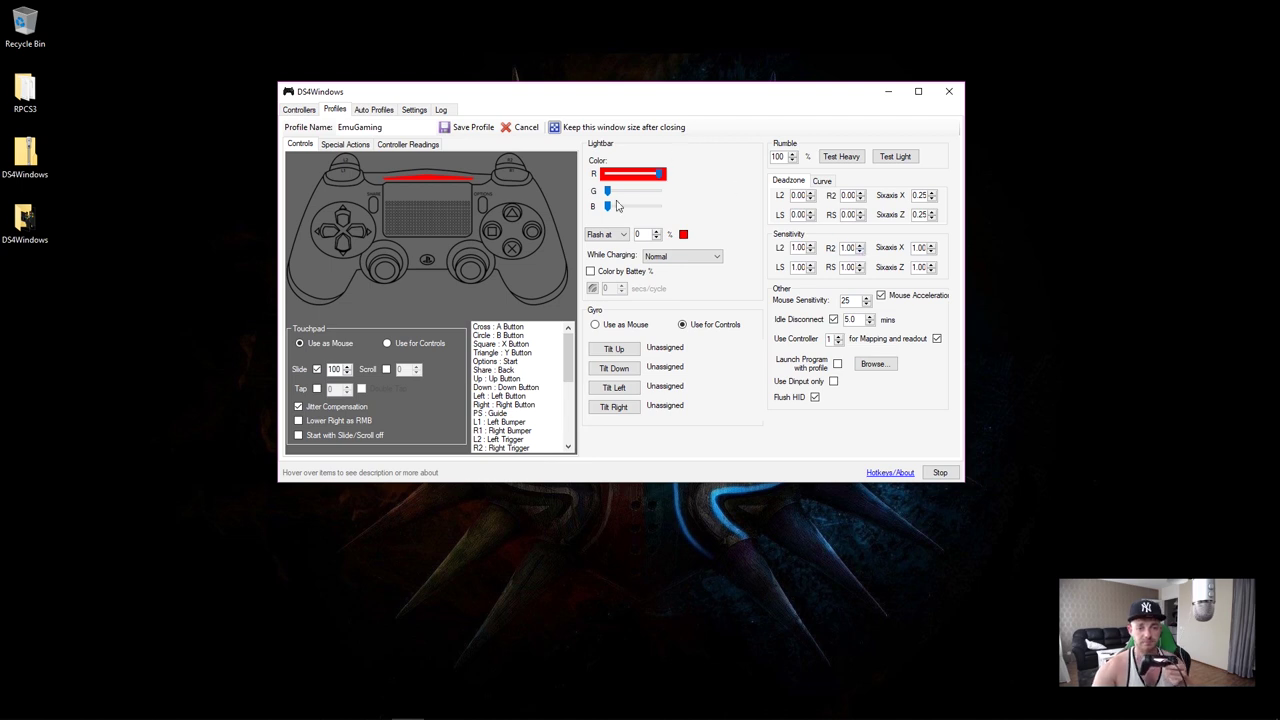
pyautogui.moveTo(608, 192); pyautogui.dragTo(655, 200)
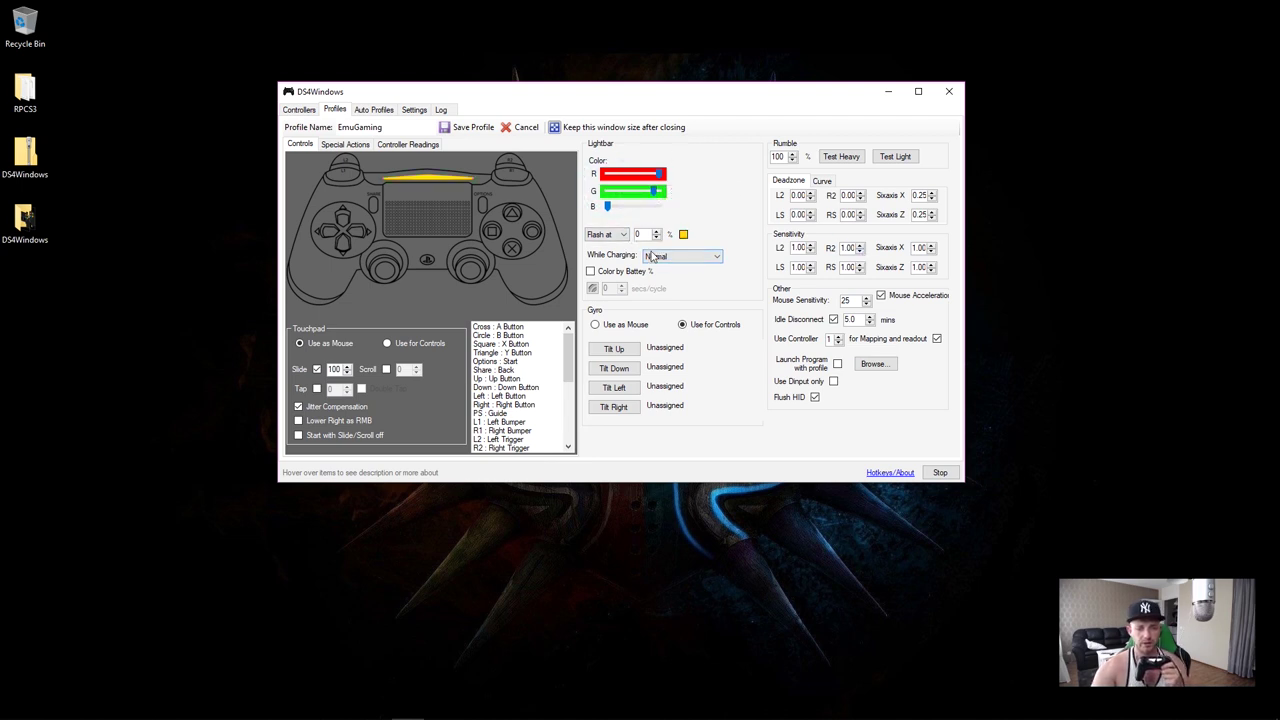
# Keep the While Charging lightbar at Normal and minimize DS4Windows
pyautogui.click(711, 258)
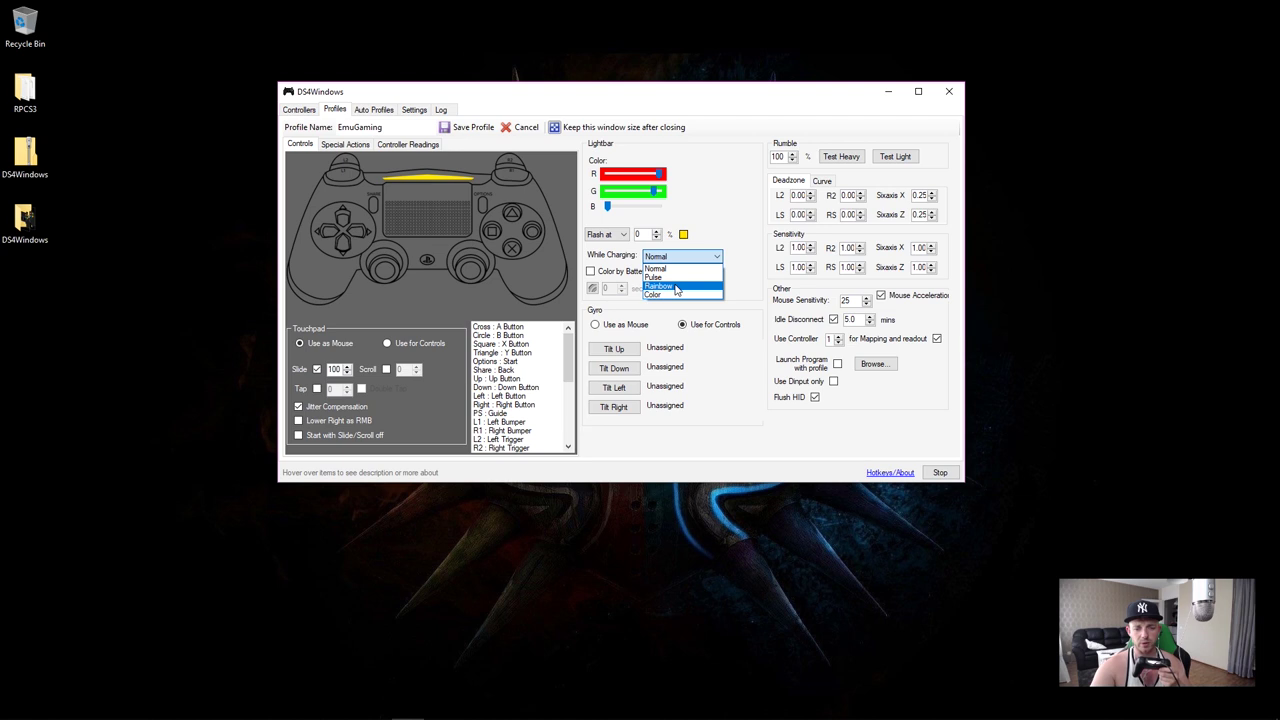
pyautogui.click(733, 210)
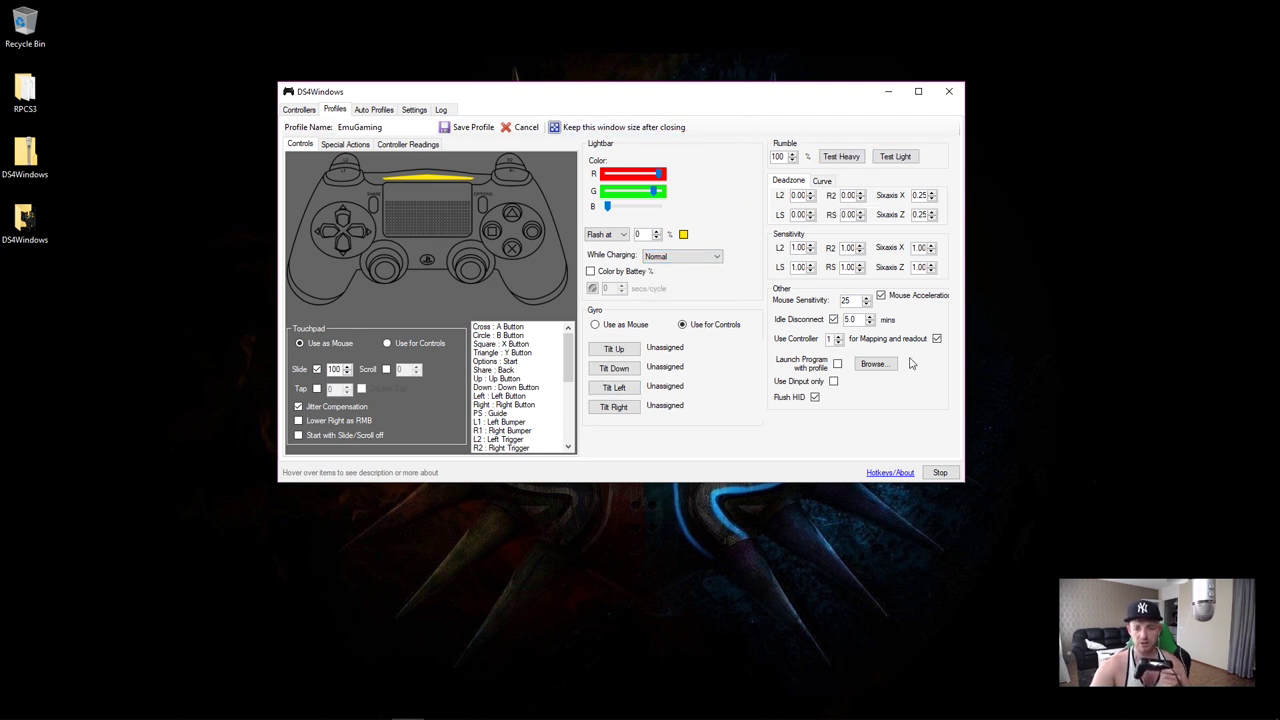
pyautogui.moveTo(707, 103); pyautogui.dragTo(638, 109)
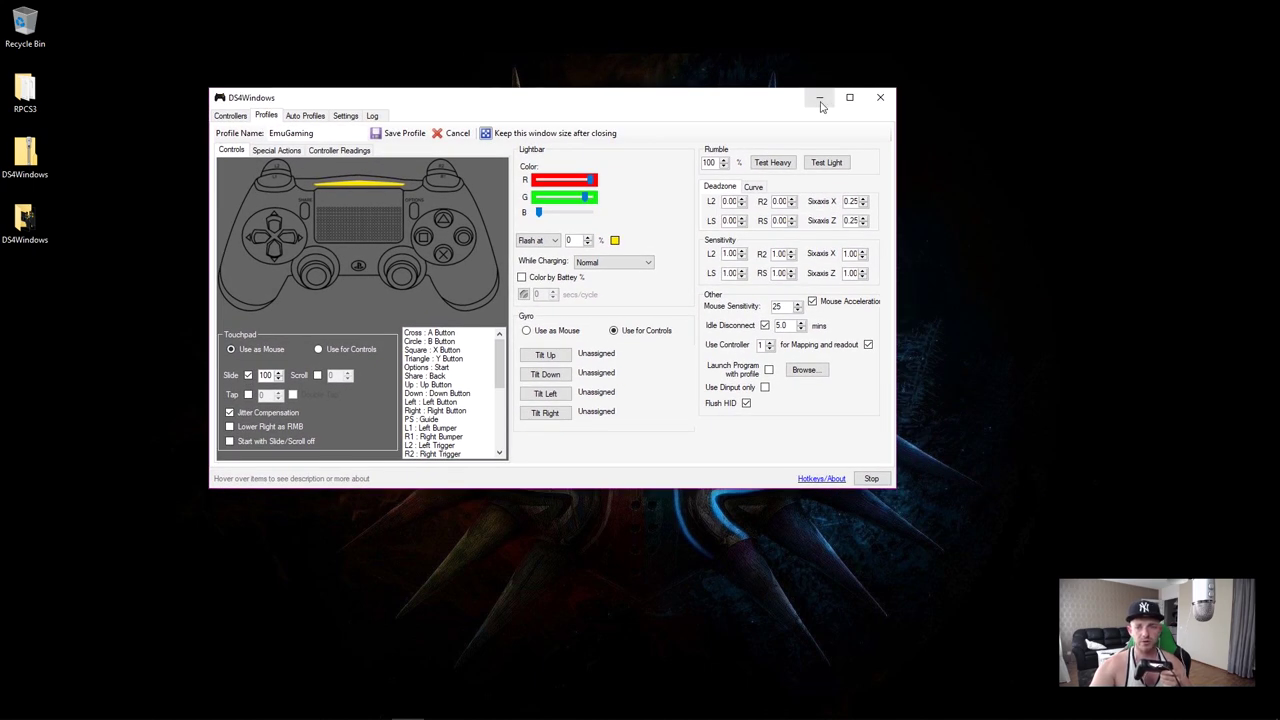
pyautogui.click(820, 101)
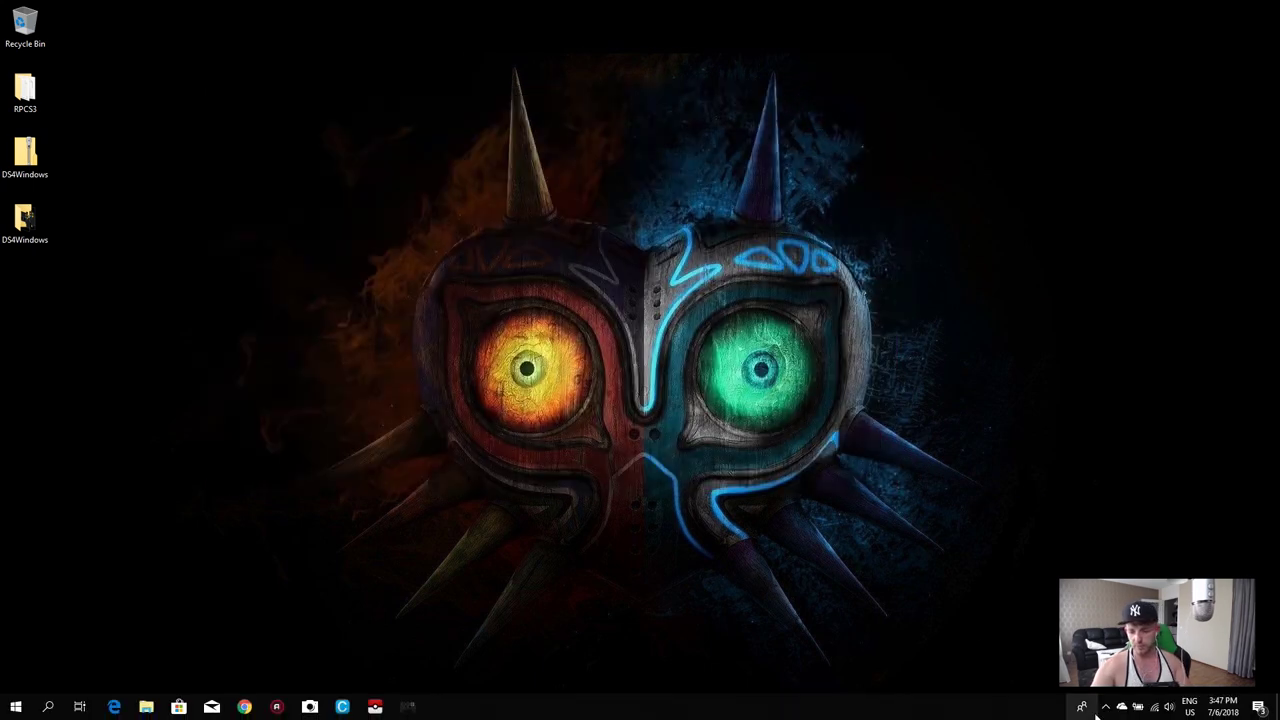
# Check the hidden tray icons, refresh the desktop, and launch Cemu from the taskbar
pyautogui.click(1104, 712)
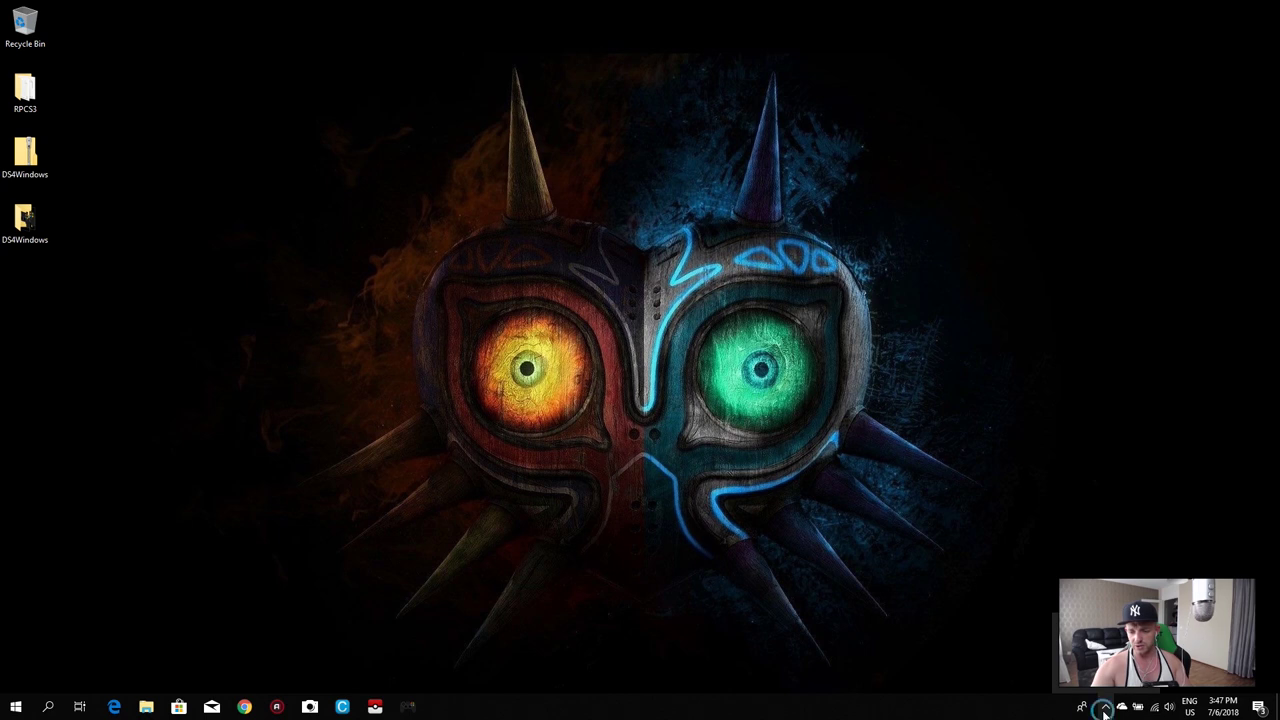
pyautogui.click(1153, 688)
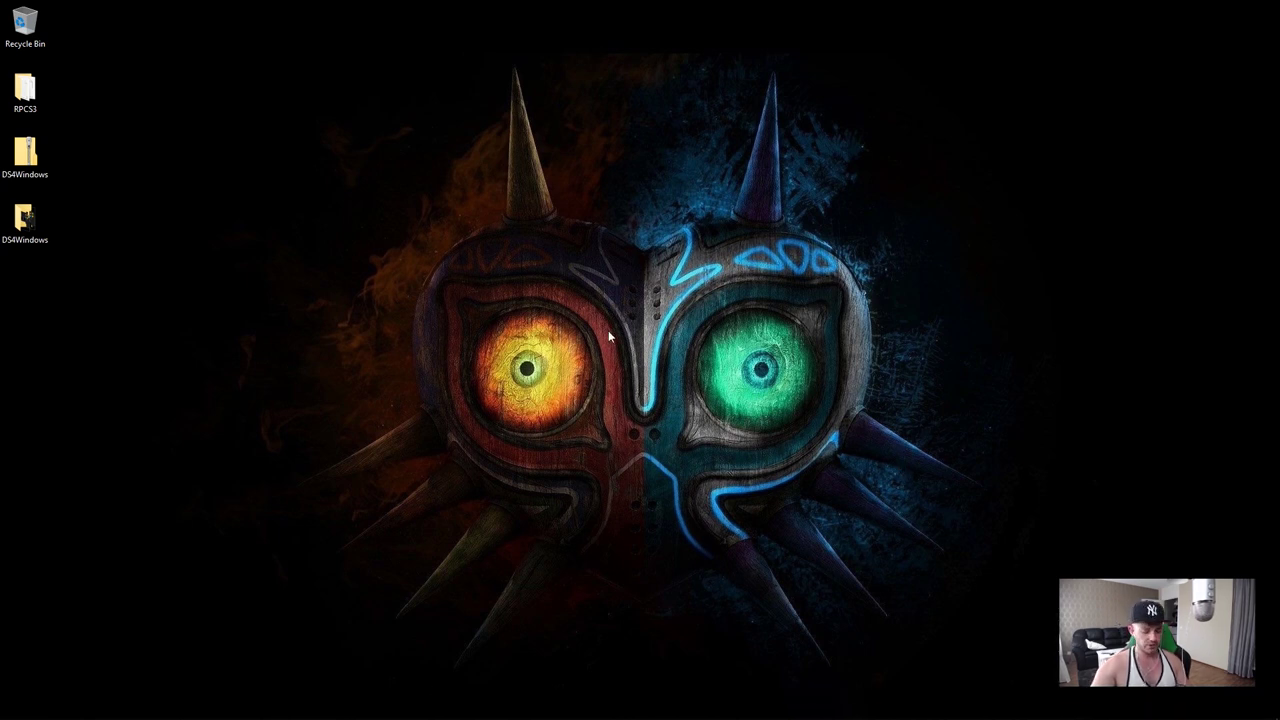
pyautogui.rightClick(630, 254)
pyautogui.click(668, 290)
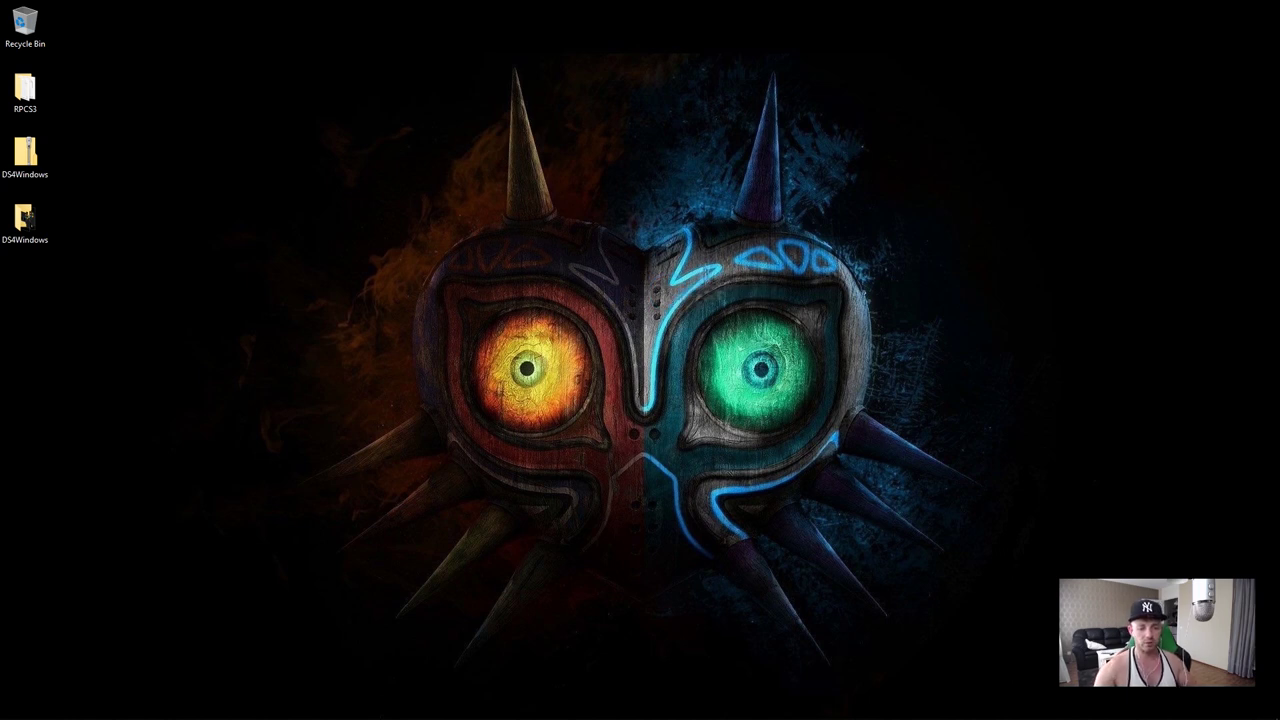
pyautogui.moveTo(343, 710)
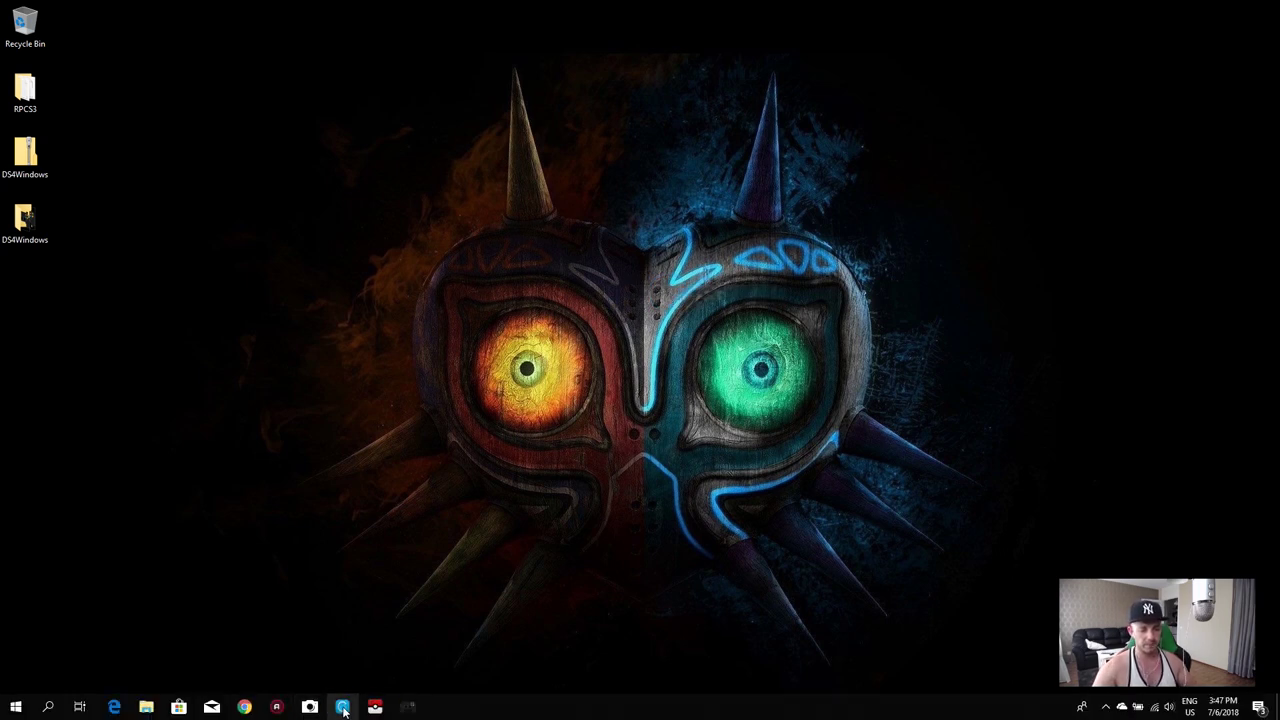
pyautogui.click(343, 708)
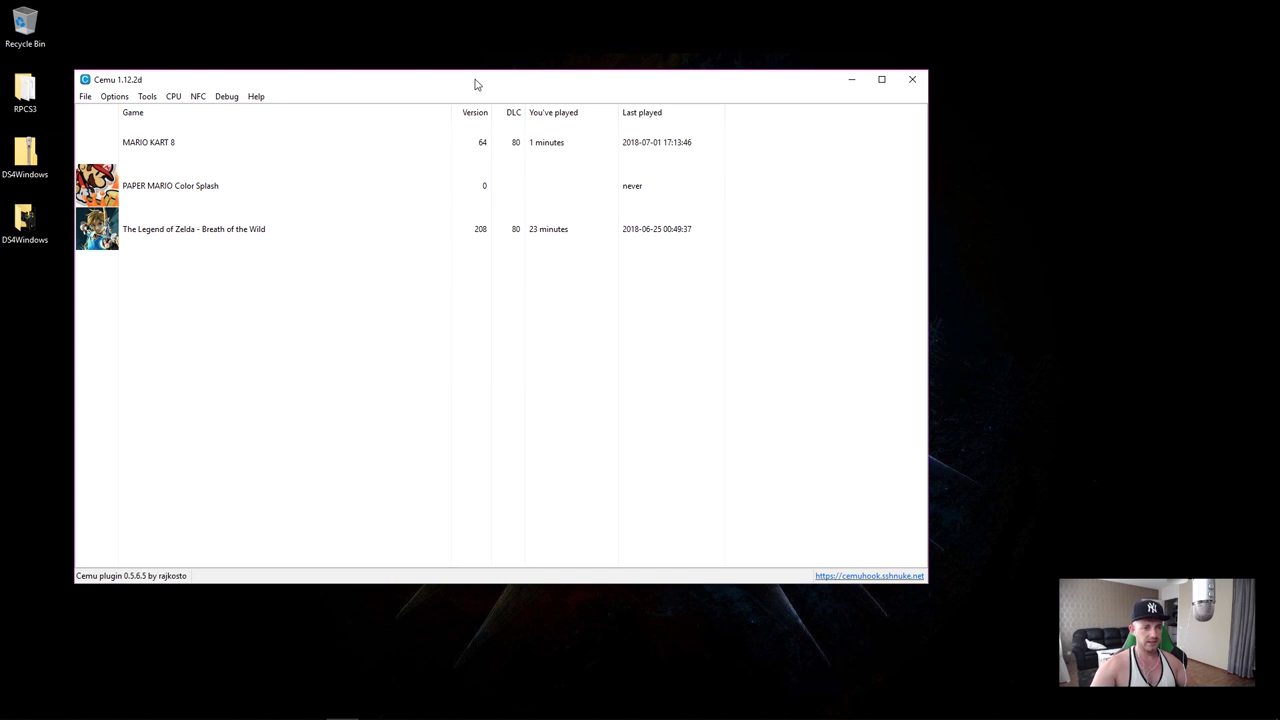
# Refresh Cemu's game list so the cover art loads
pyautogui.moveTo(477, 83); pyautogui.dragTo(615, 91)
pyautogui.rightClick(371, 314)
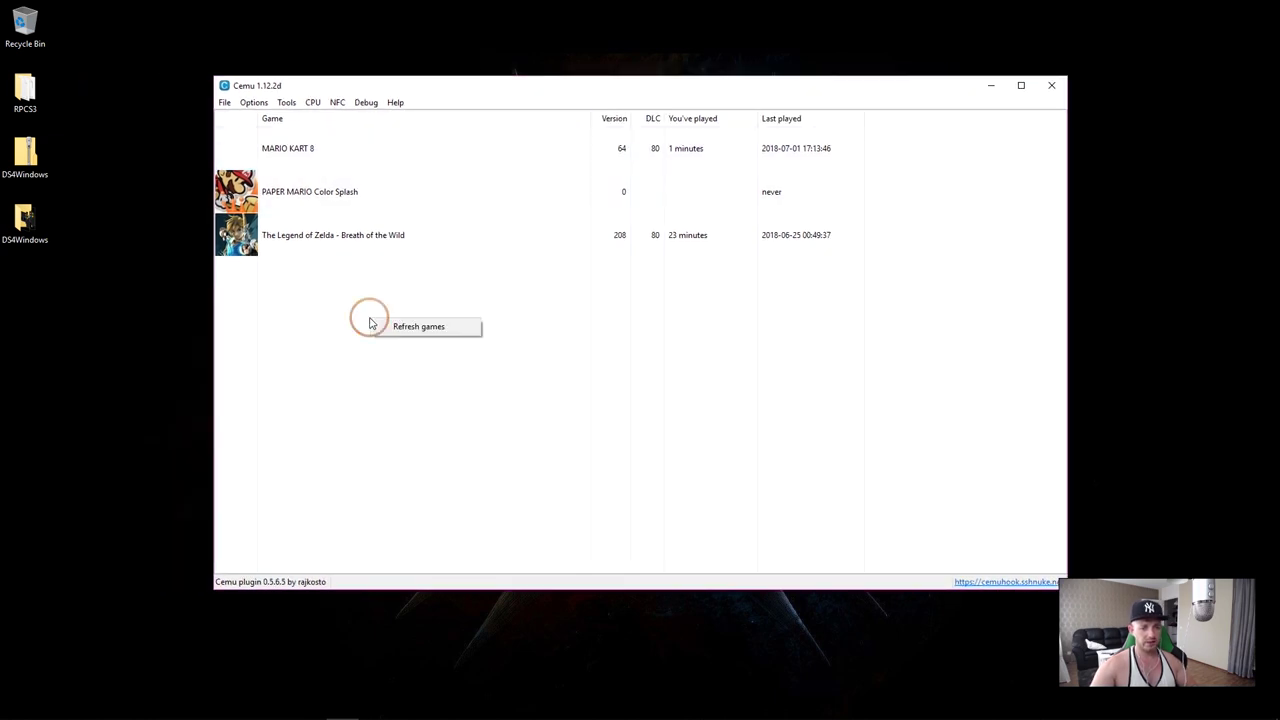
pyautogui.click(401, 327)
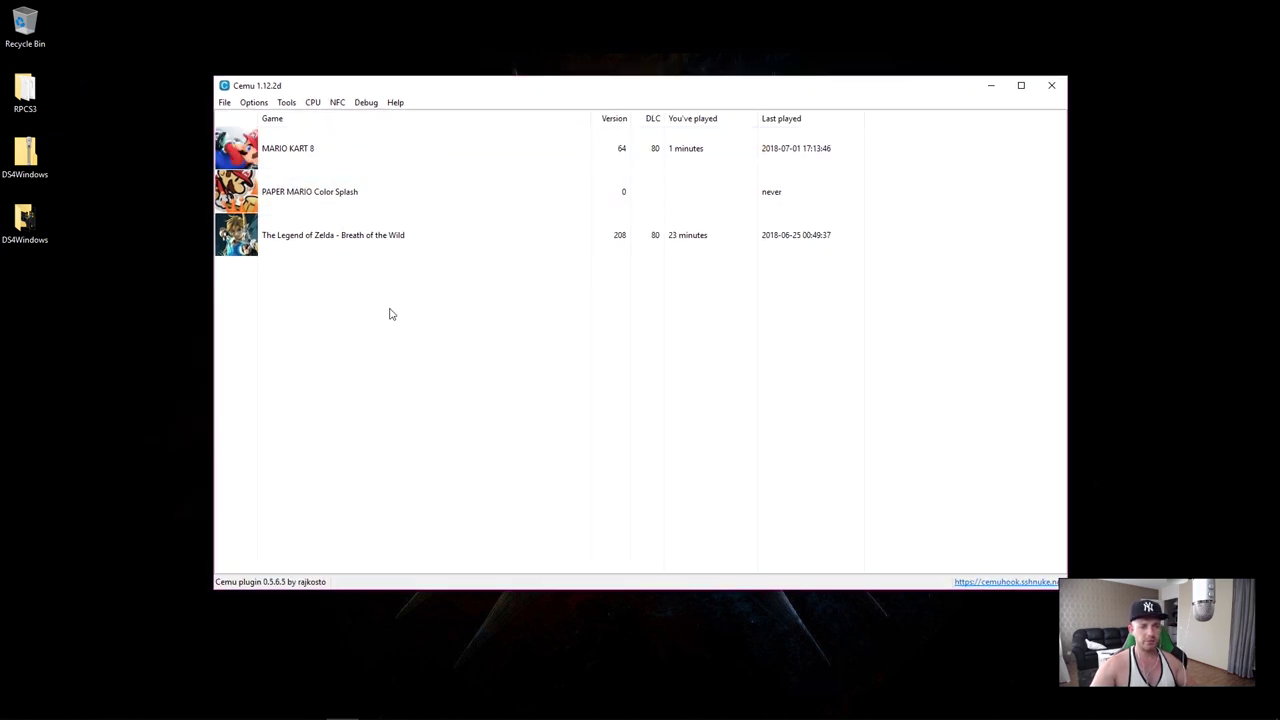
# Start The Legend of Zelda - Breath of the Wild, then exit Cemu during shader compilation
pyautogui.moveTo(689, 89); pyautogui.dragTo(640, 70)
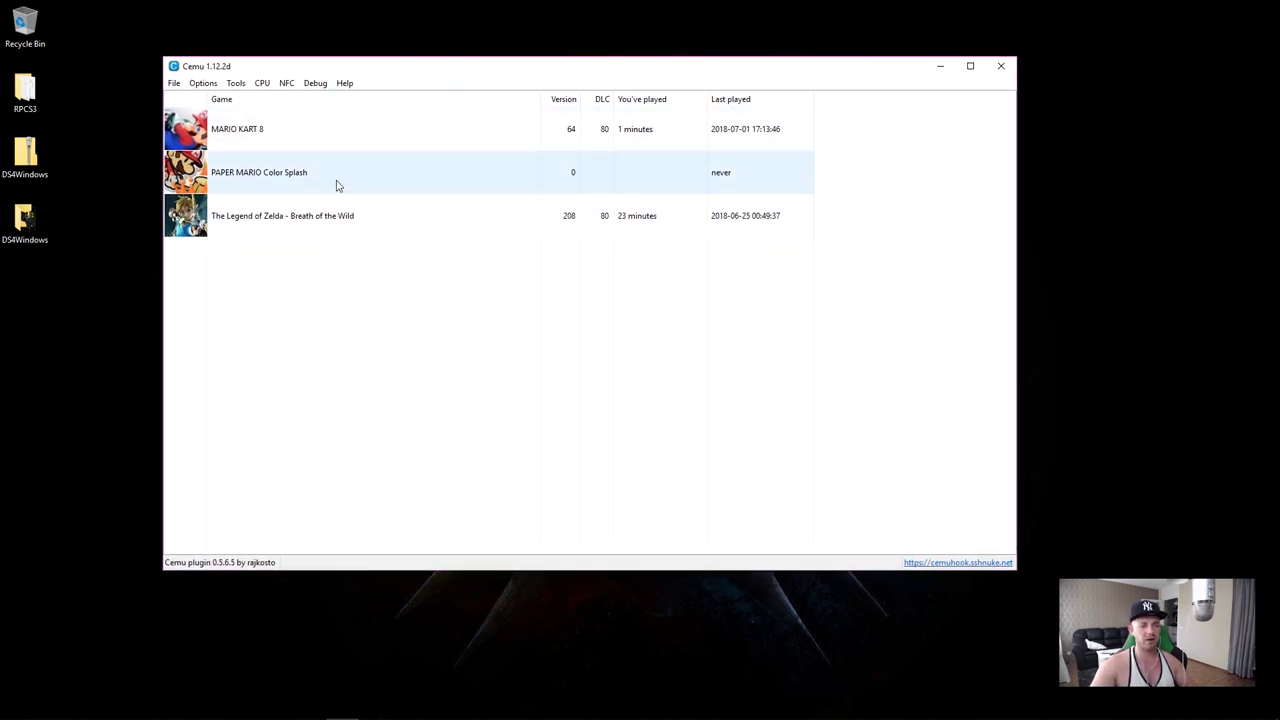
pyautogui.doubleClick(393, 225)
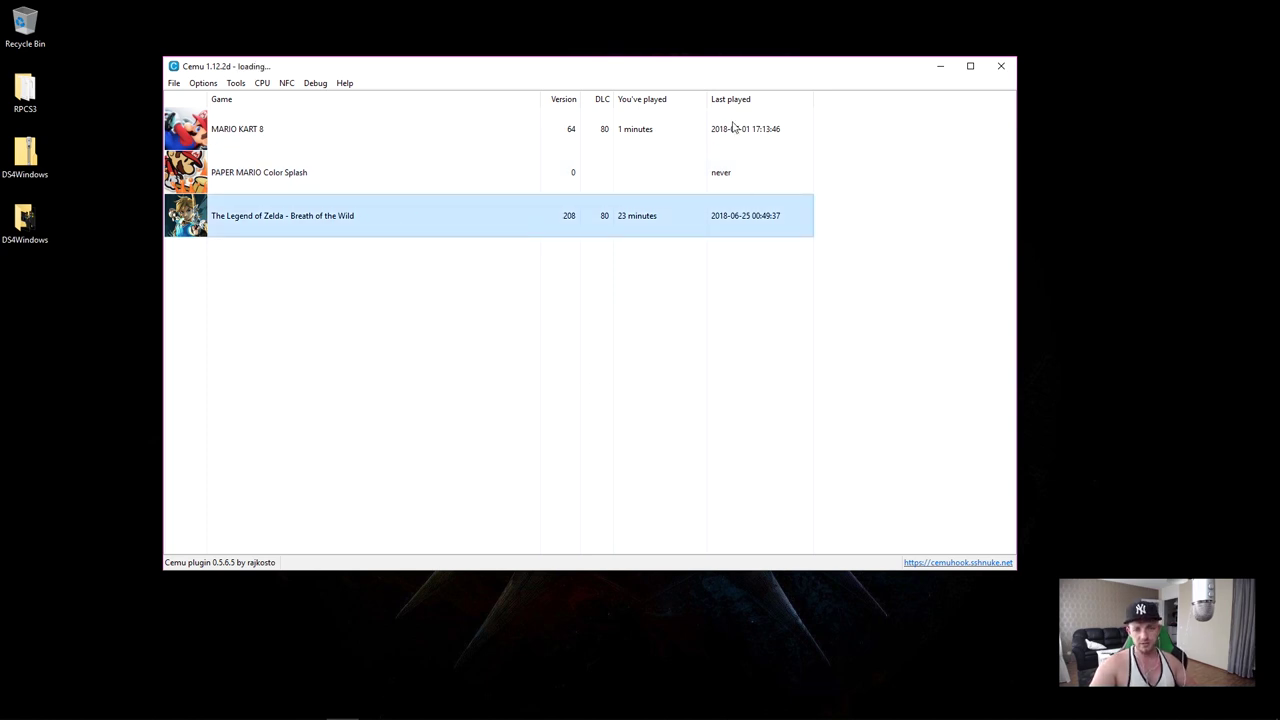
pyautogui.moveTo(729, 77); pyautogui.dragTo(832, 83)
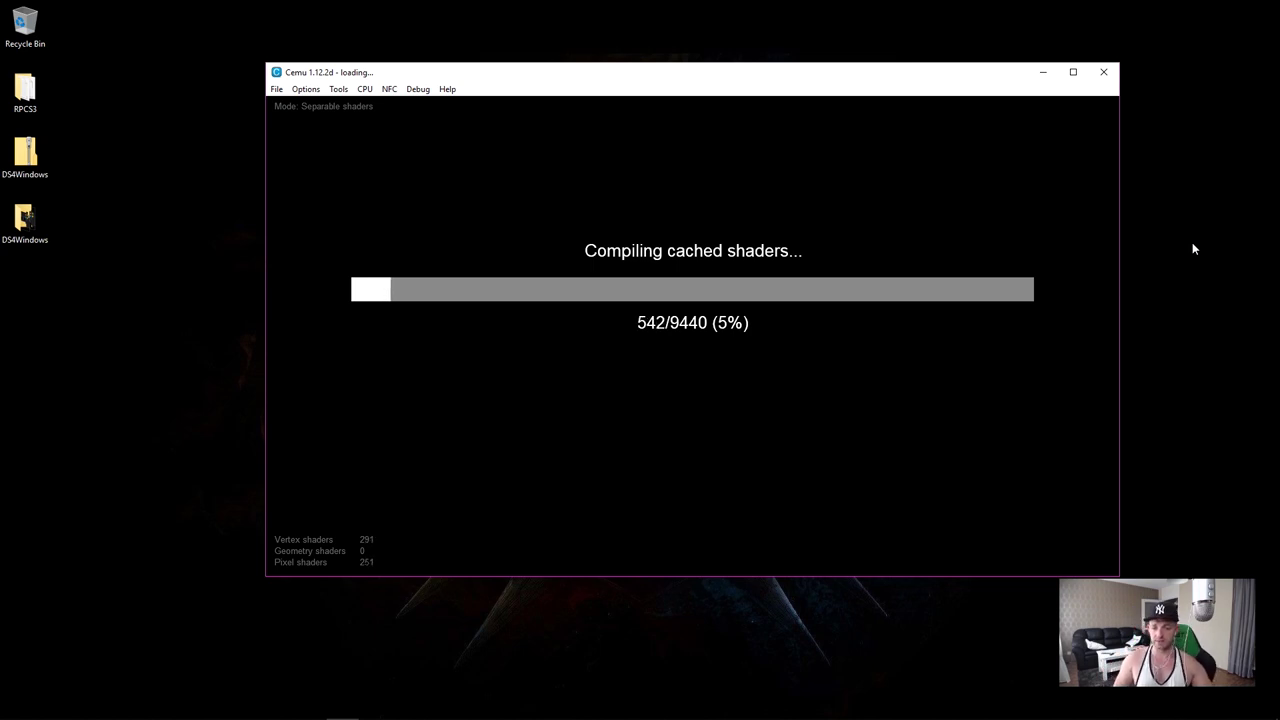
pyautogui.click(276, 89)
pyautogui.click(296, 134)
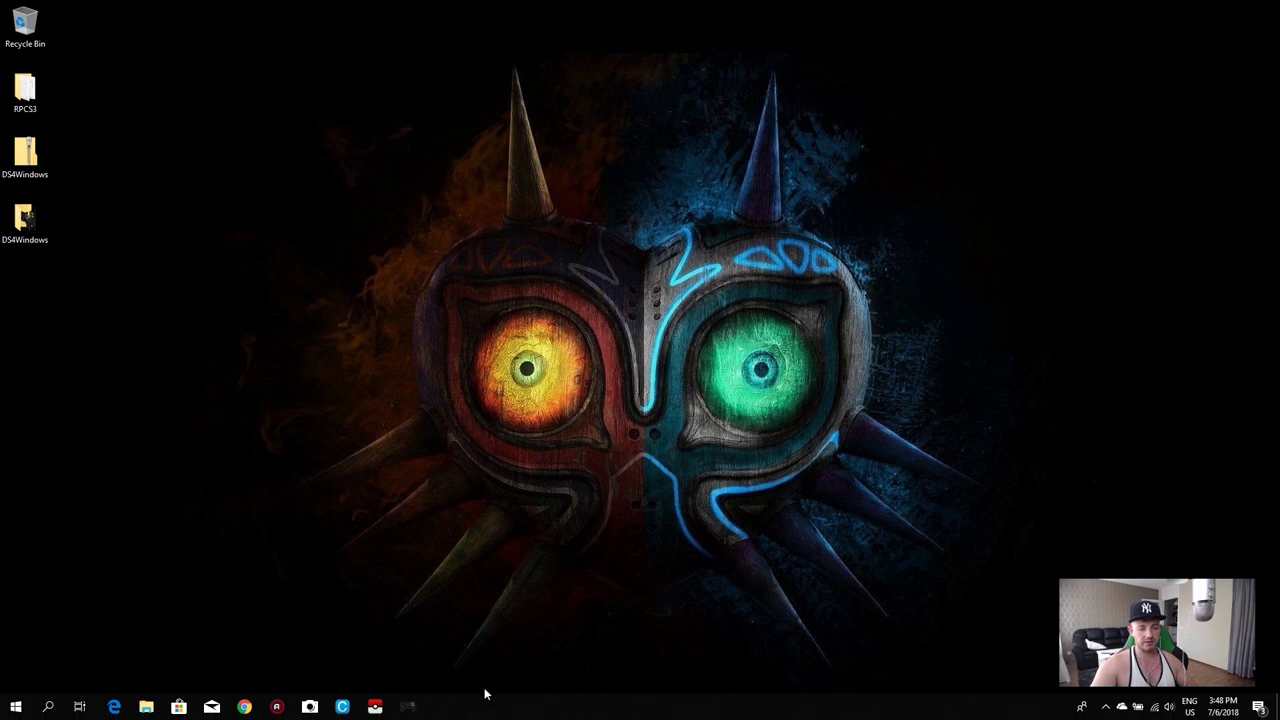
# Reopen Cemu and launch PAPER MARIO Color Splash
pyautogui.click(342, 708)
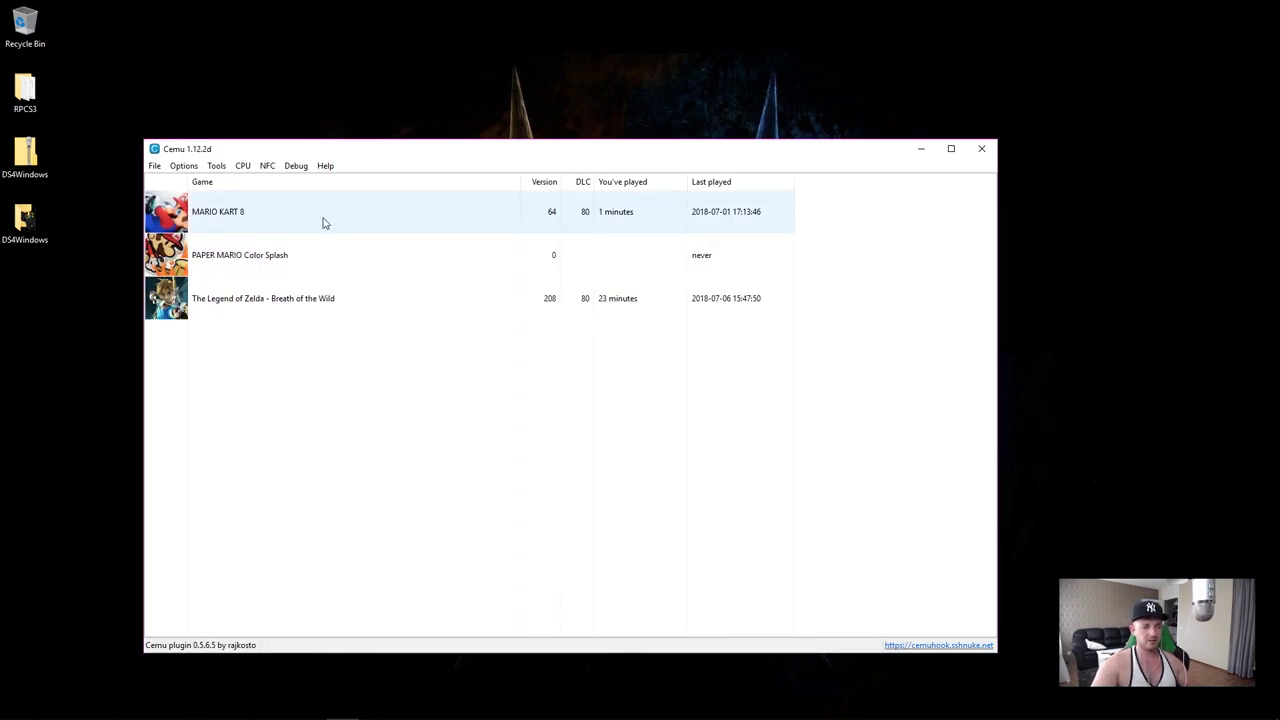
pyautogui.doubleClick(330, 267)
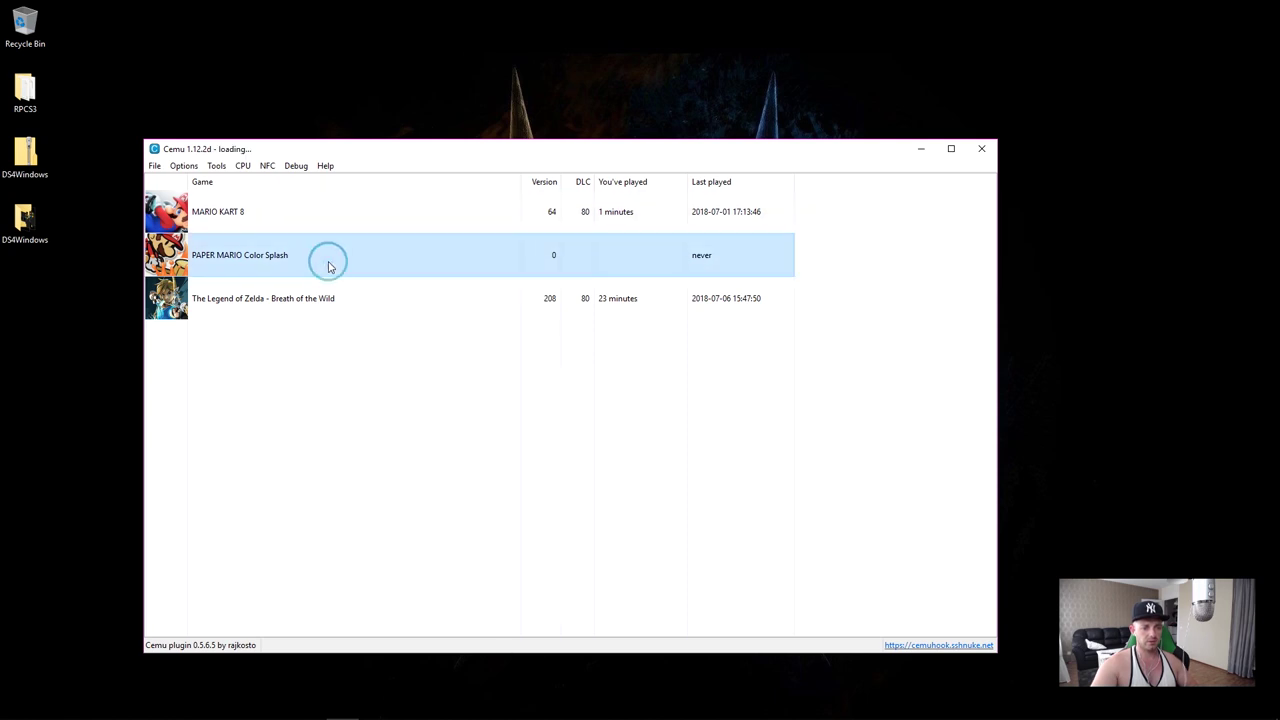